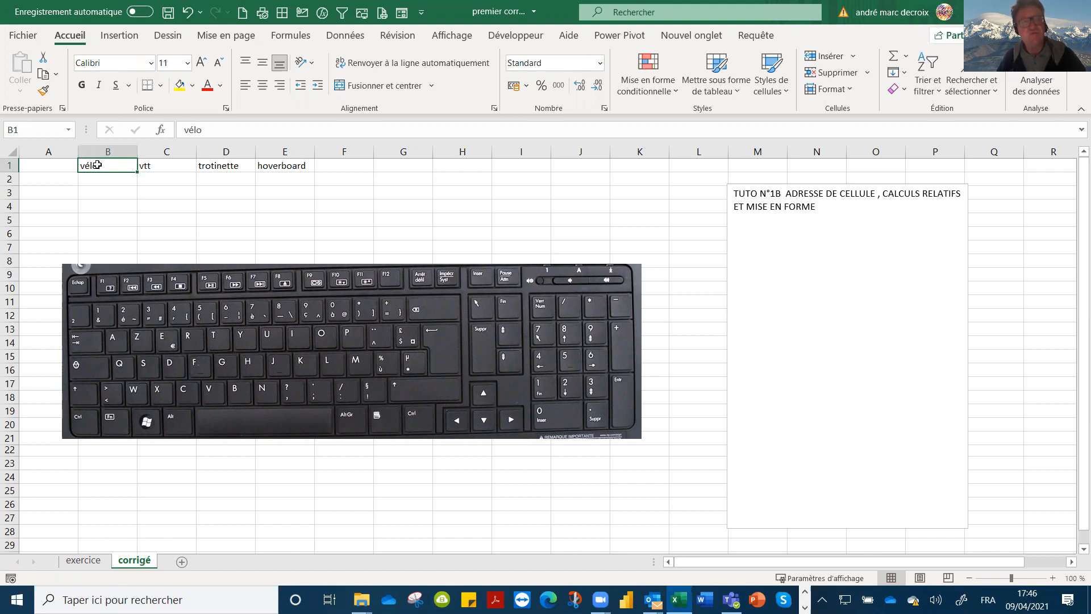
pyautogui.moveTo(97, 165); pyautogui.dragTo(289, 168)
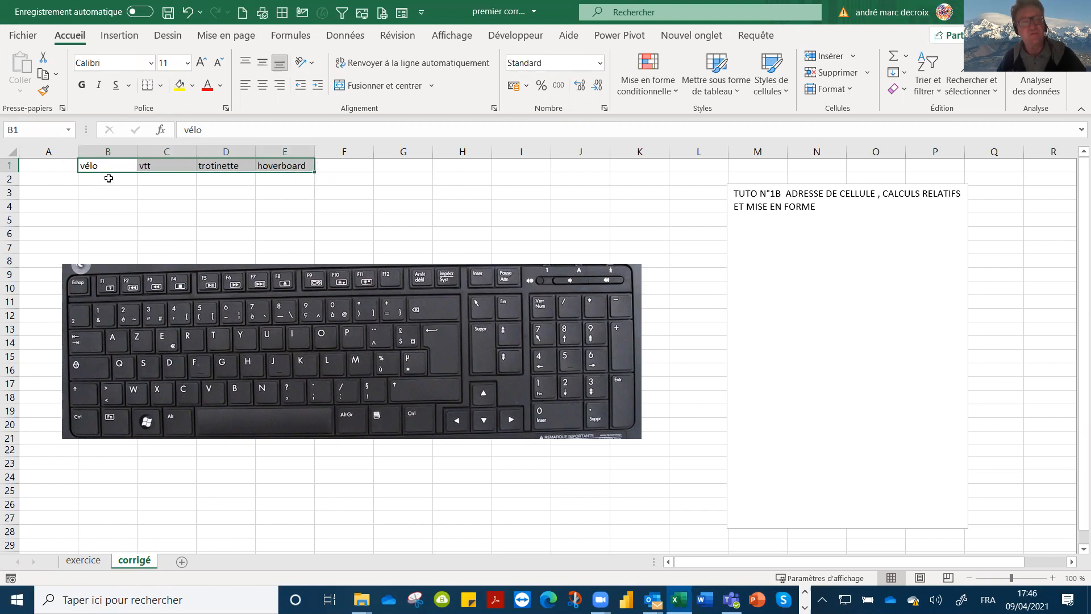
pyautogui.click(111, 178)
pyautogui.click(156, 176)
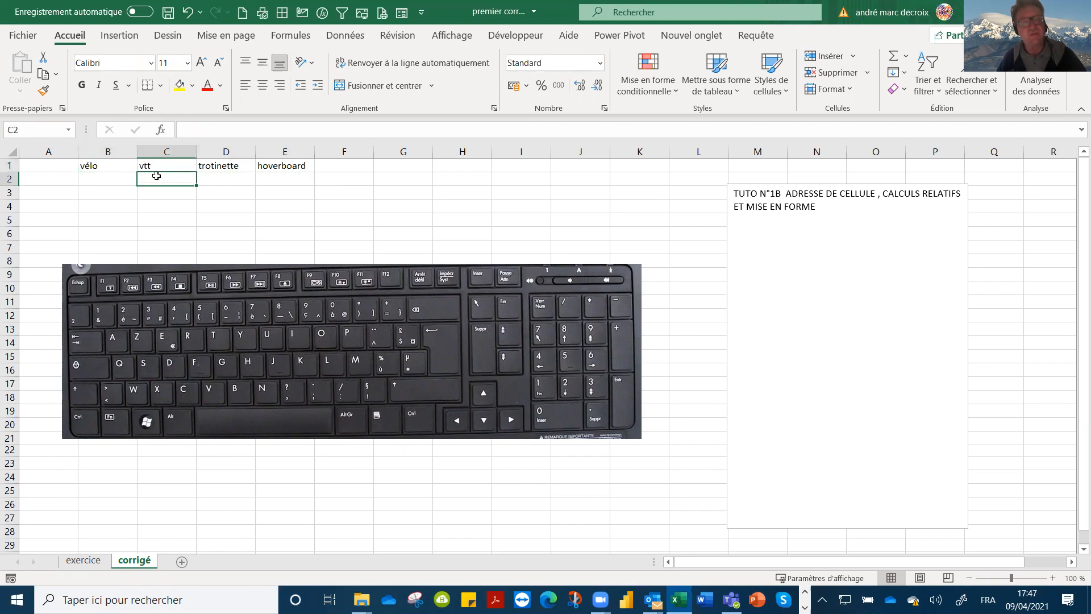
pyautogui.click(212, 178)
pyautogui.click(278, 177)
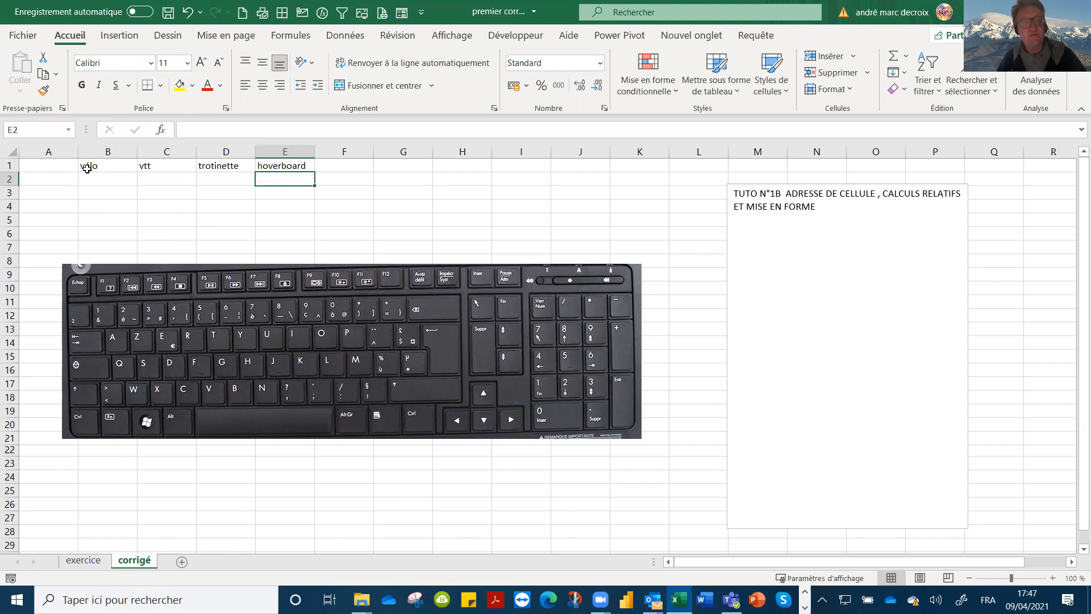
pyautogui.click(48, 179)
pyautogui.click(43, 195)
pyautogui.click(41, 207)
pyautogui.click(42, 218)
# Enter the row labels NORD in A2 and EST in A3.
pyautogui.click(53, 178)
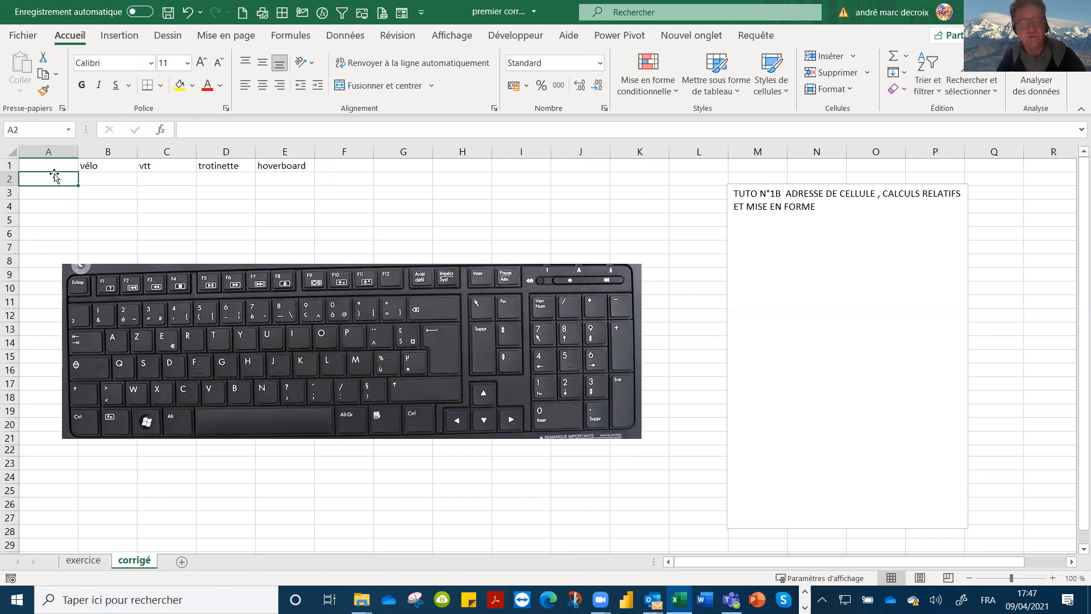
pyautogui.write('NORD')
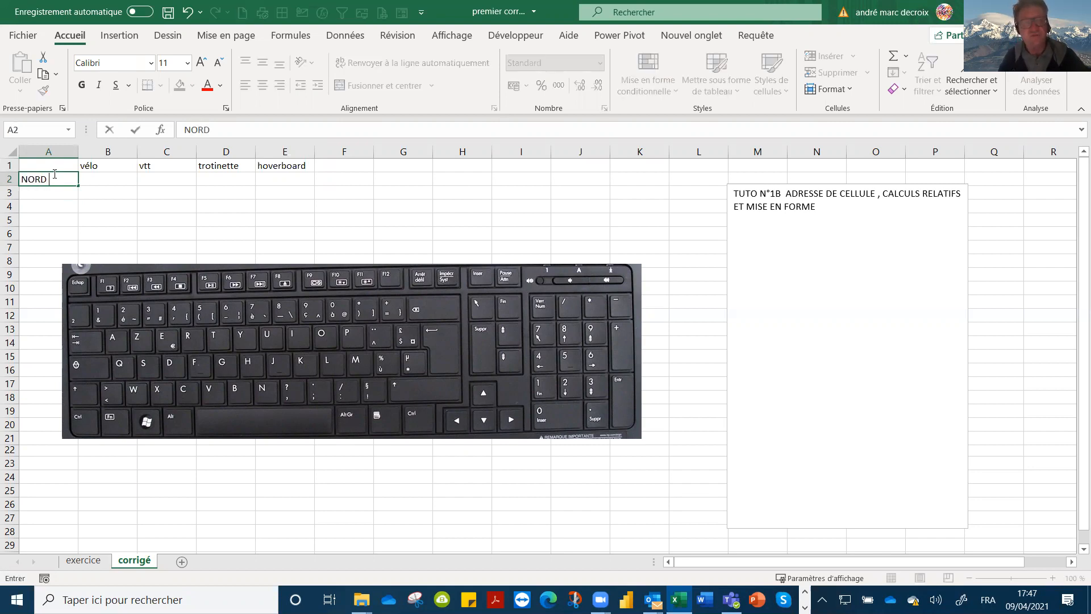
pyautogui.press('Return')
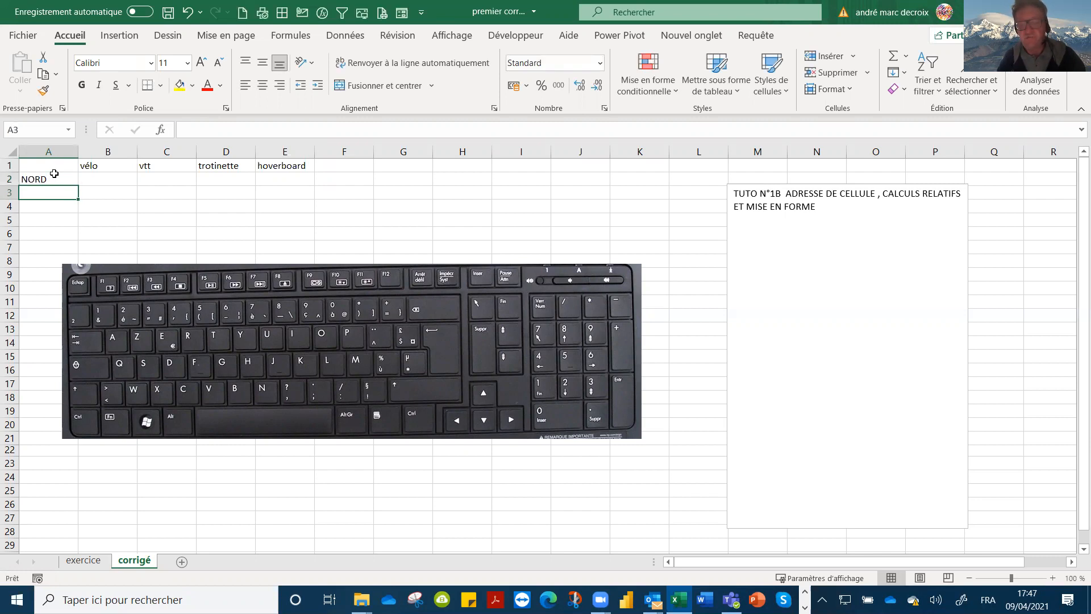
pyautogui.write('EST')
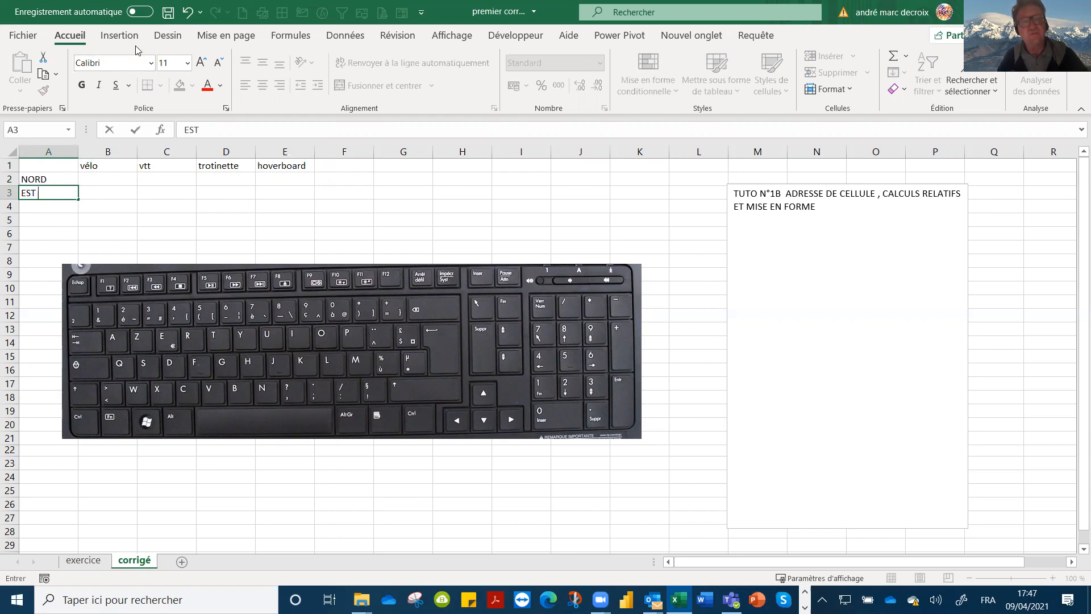
# Circle the Enter key on the keyboard picture with the red pen, then return to the selection tool.
pyautogui.click(113, 36)
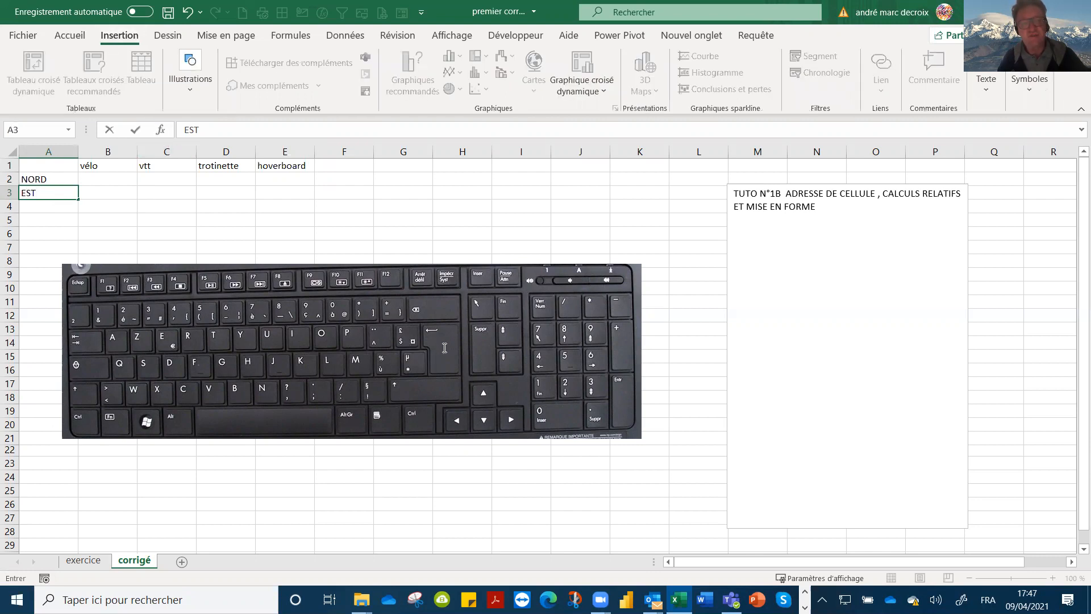
pyautogui.click(168, 36)
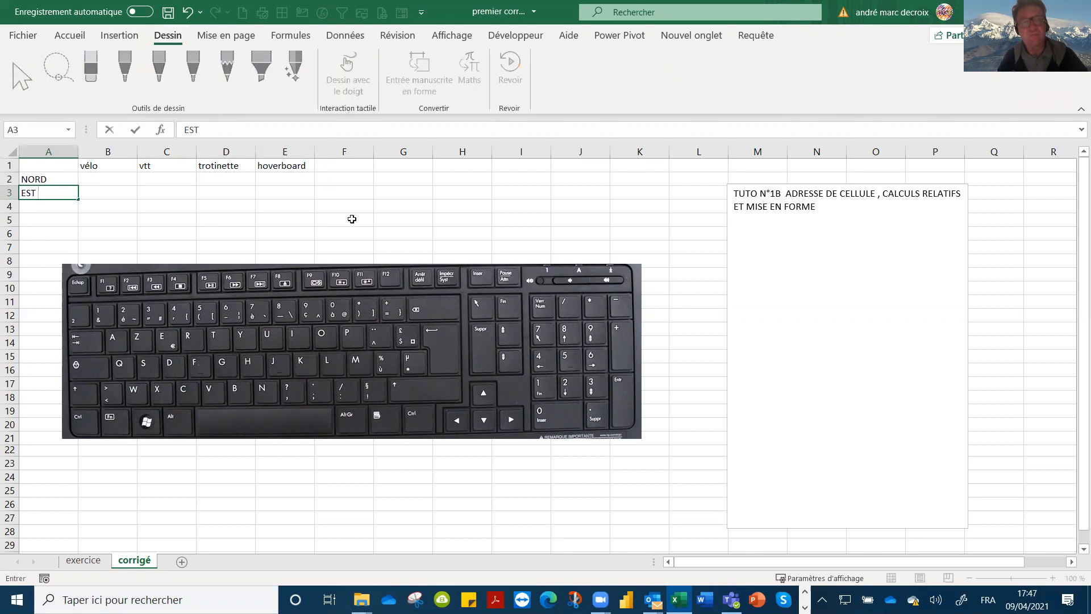
pyautogui.click(425, 340)
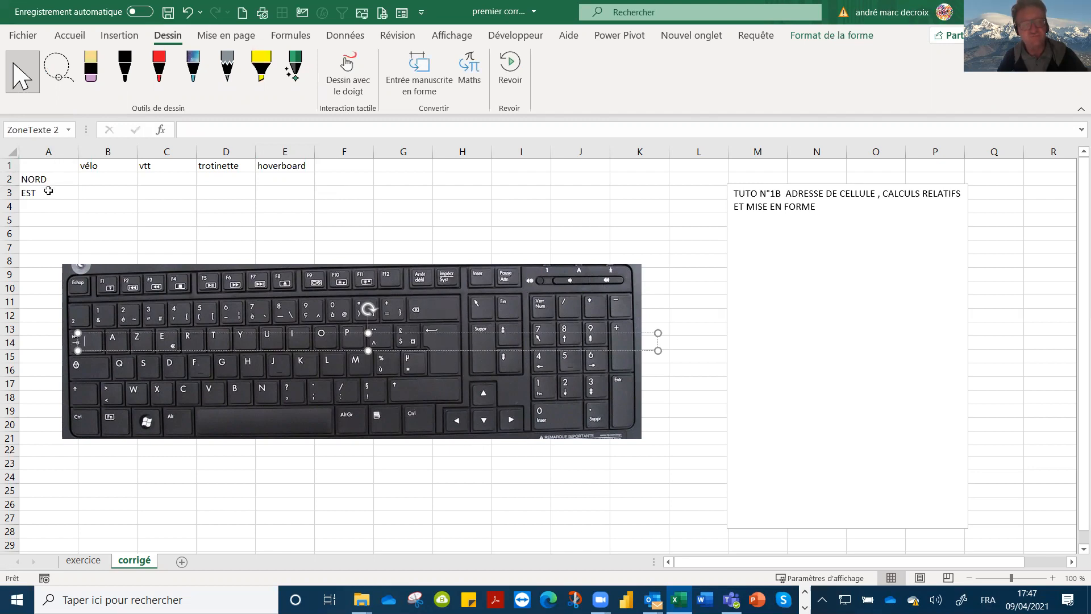
pyautogui.click(159, 71)
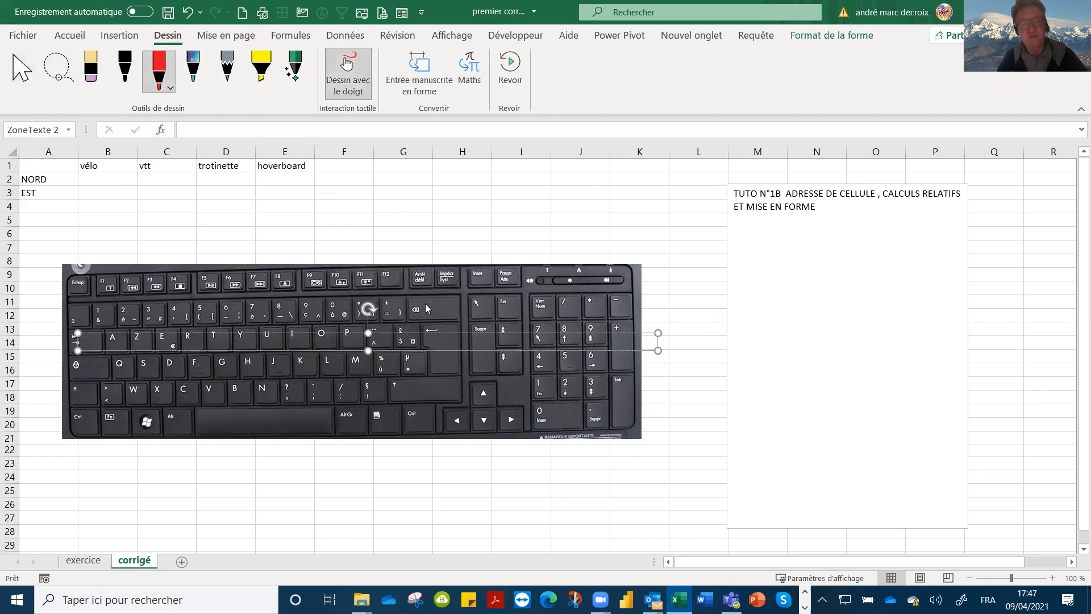
pyautogui.moveTo(437, 310)
pyautogui.mouseDown()
pyautogui.moveTo(431, 361)
pyautogui.moveTo(461, 364)
pyautogui.moveTo(438, 334)
pyautogui.moveTo(419, 330)
pyautogui.mouseUp()
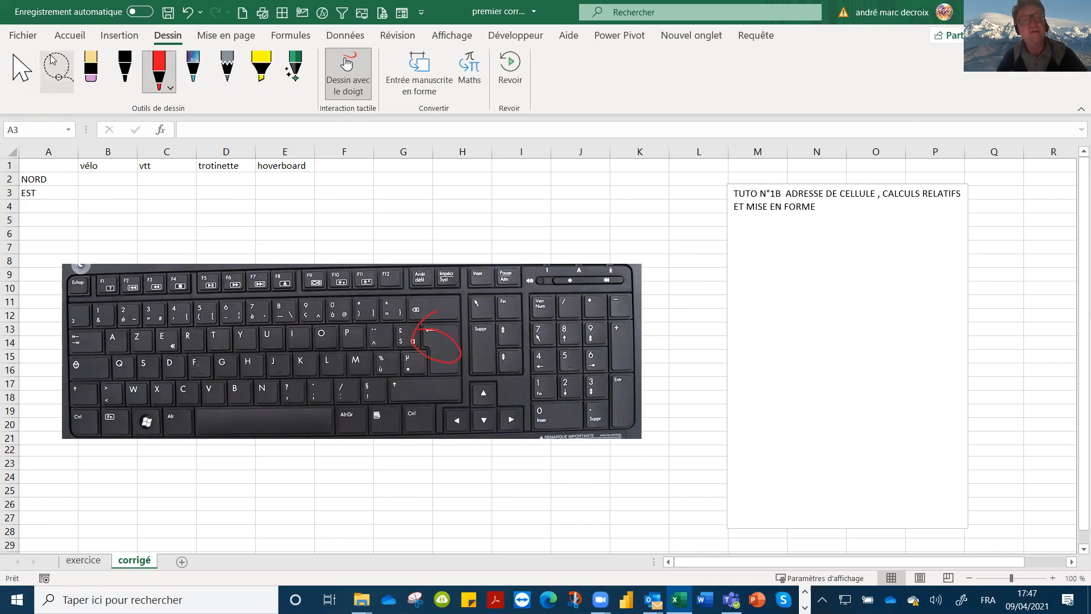
pyautogui.click(20, 67)
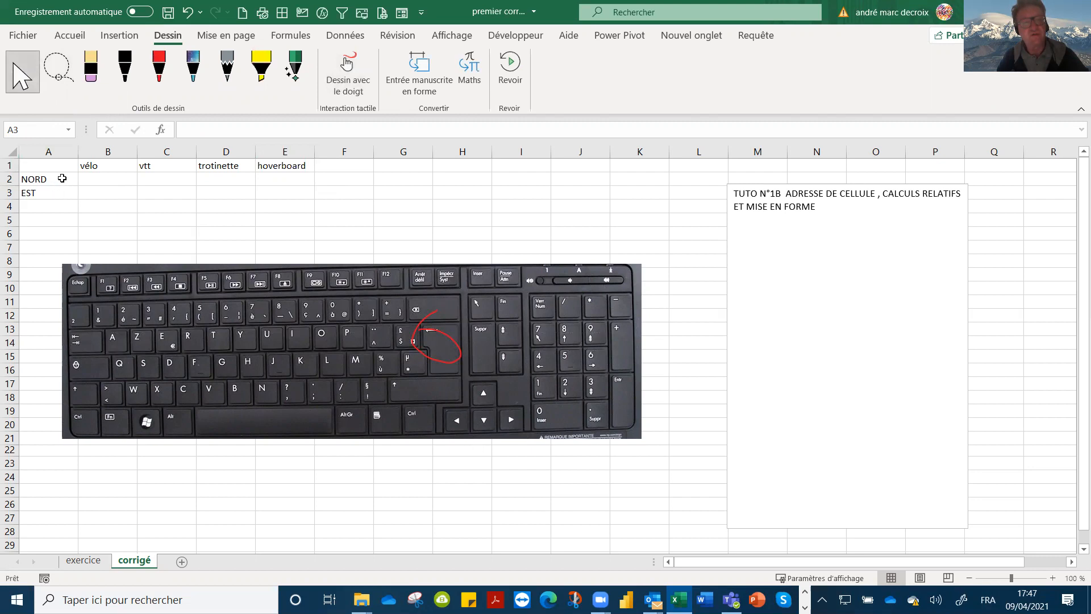
# Complete the row labels with SUD in A4 and OUEST in A5.
pyautogui.click(62, 179)
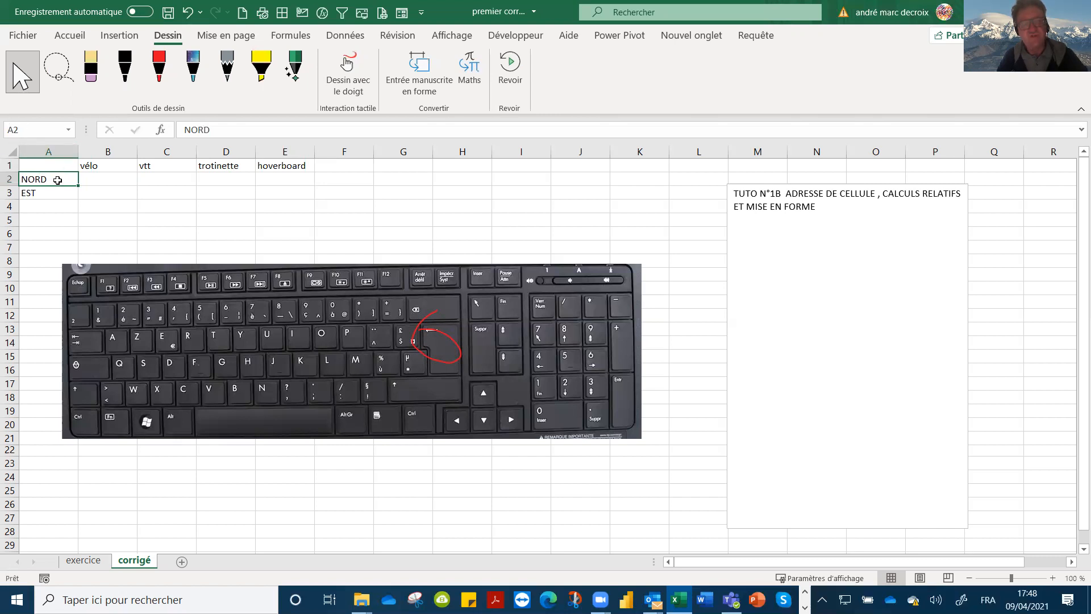
pyautogui.press('Return')
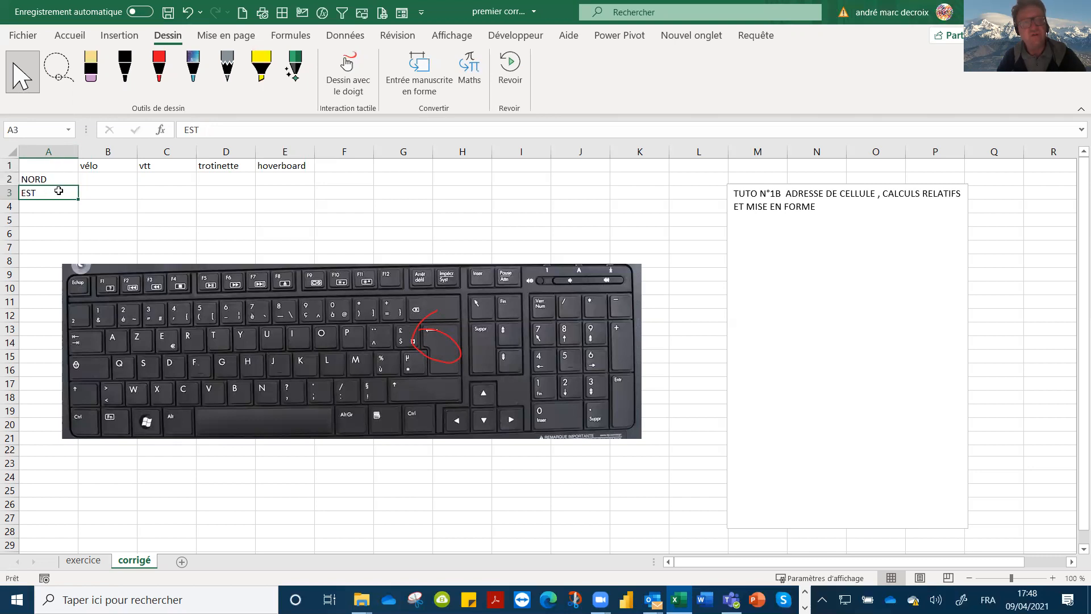
pyautogui.click(55, 207)
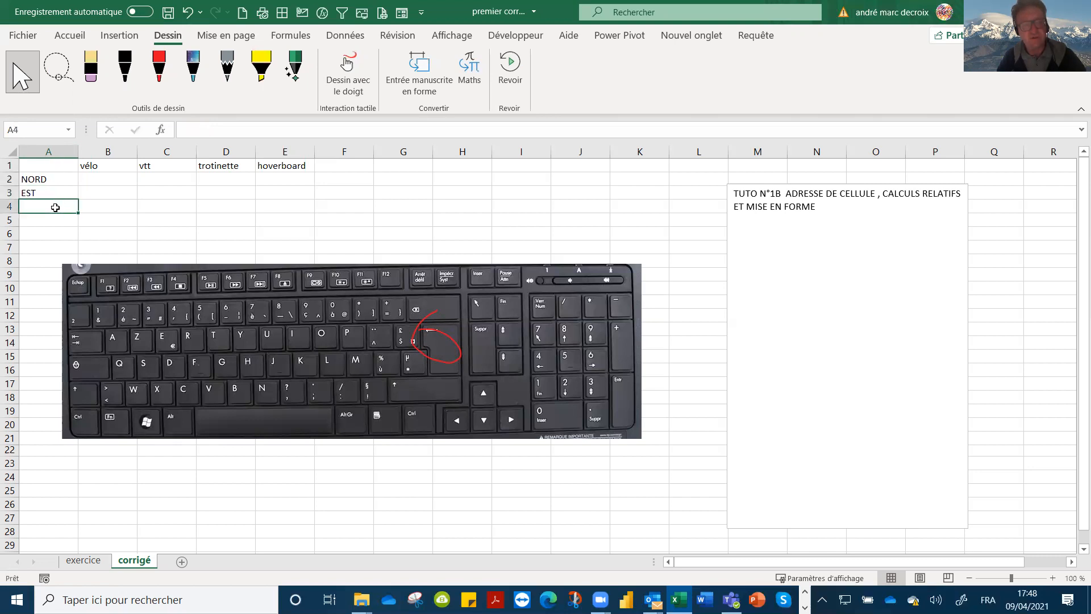
pyautogui.write('SUD')
pyautogui.press('Return')
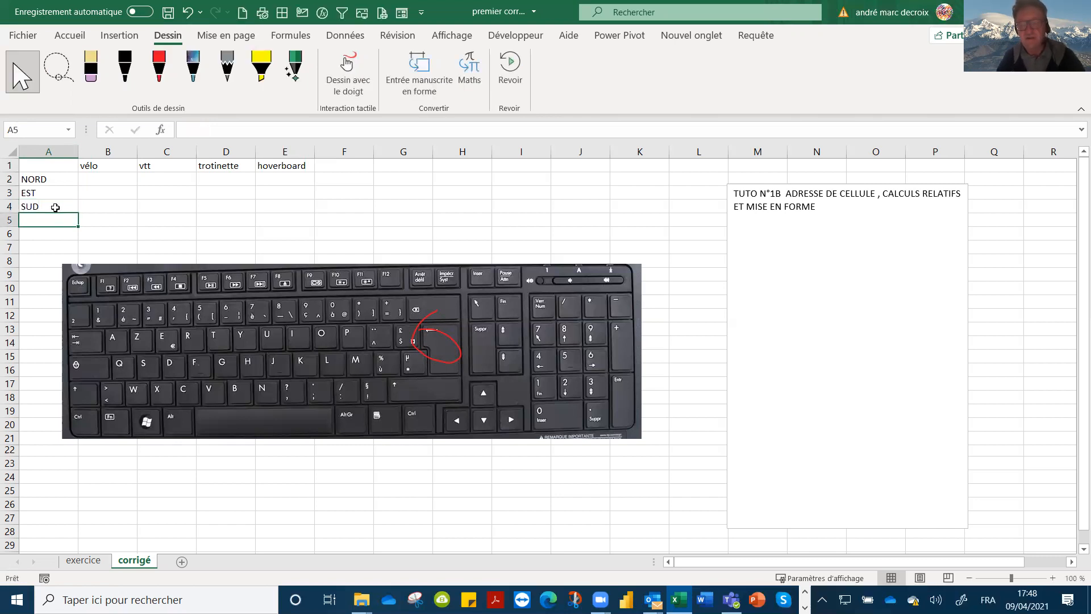
pyautogui.write('OUEST')
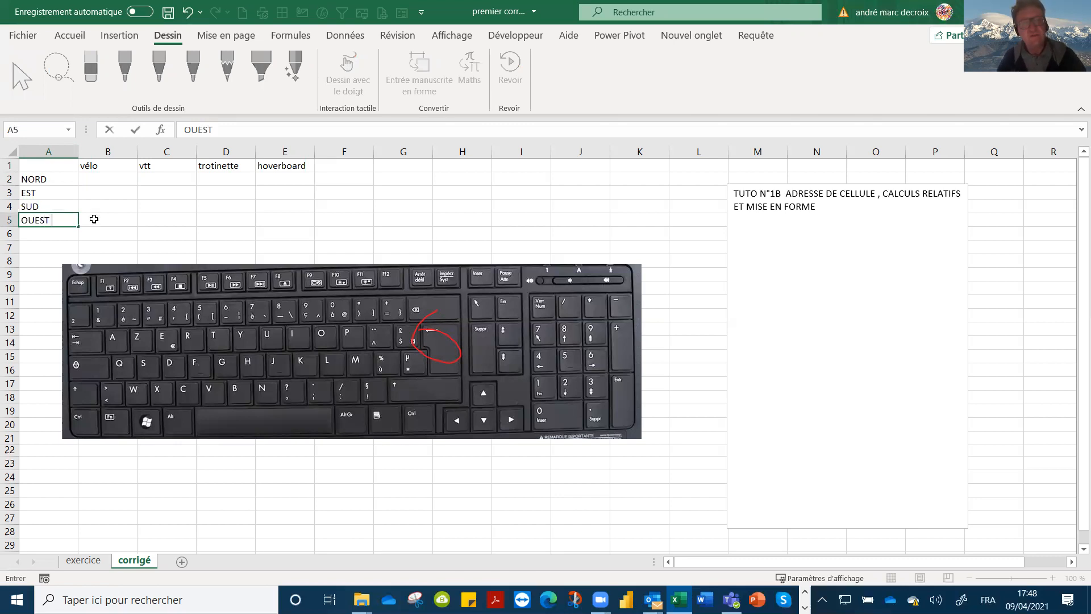
# Enter 25 as the NORD value for vélo in B2.
pyautogui.click(99, 175)
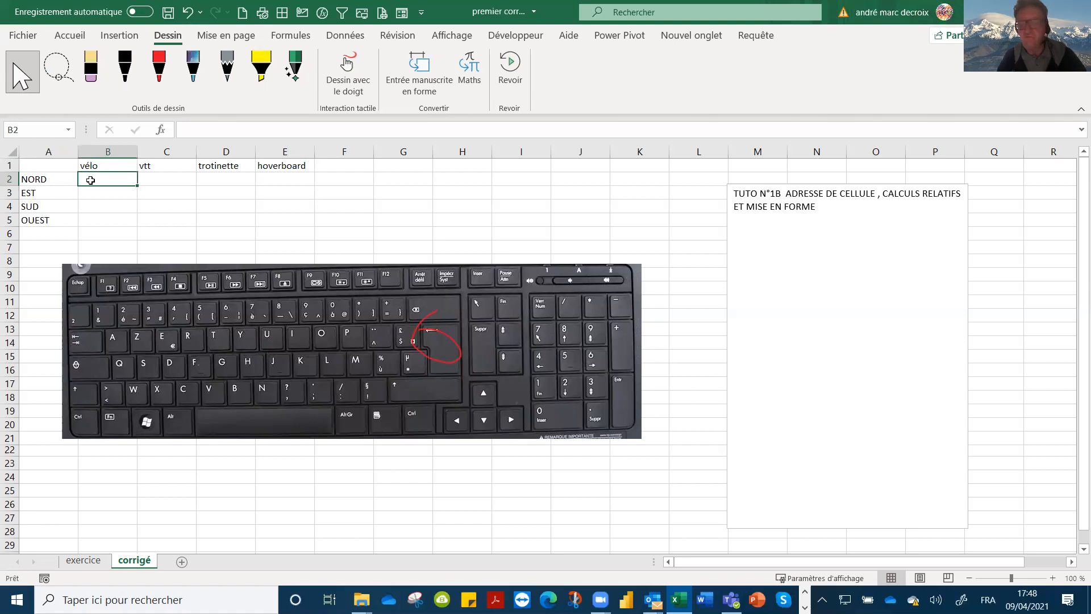
pyautogui.write('25')
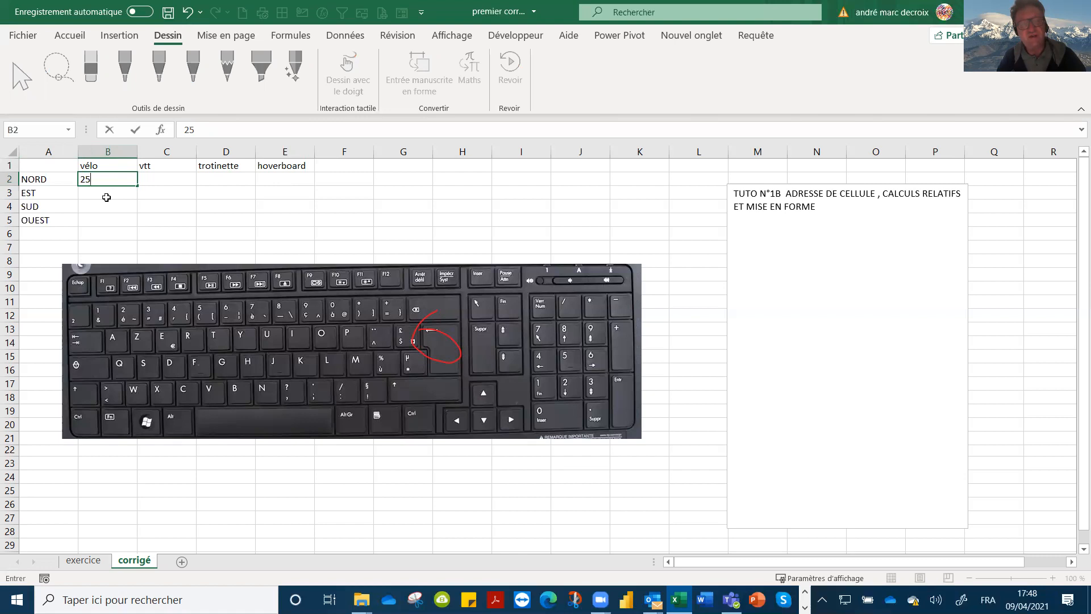
pyautogui.press('Tab')
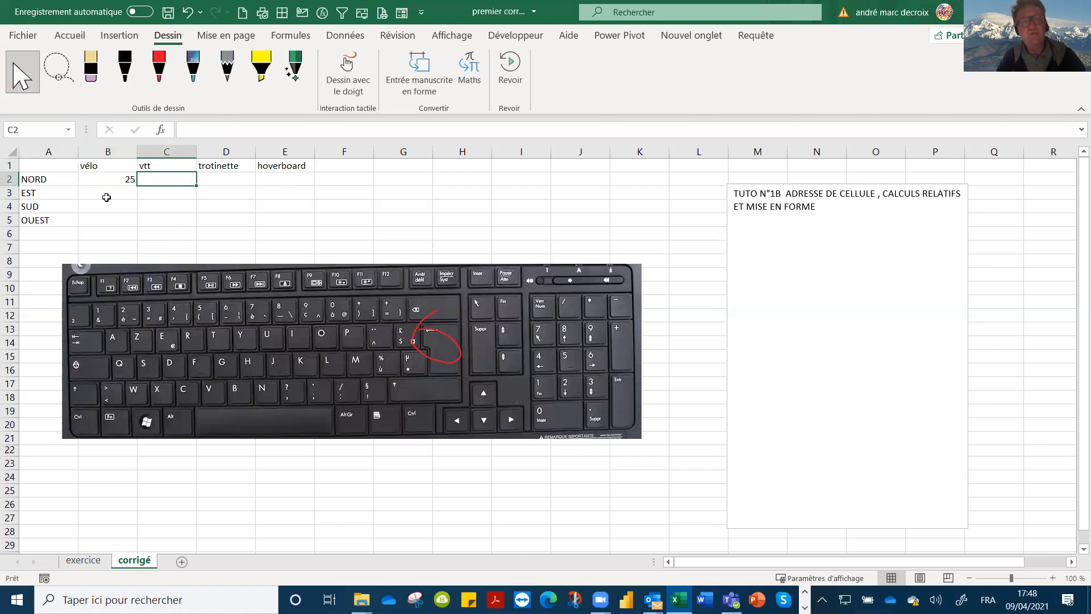
# Circle the Tab key on the keyboard picture with the red pen.
pyautogui.click(159, 74)
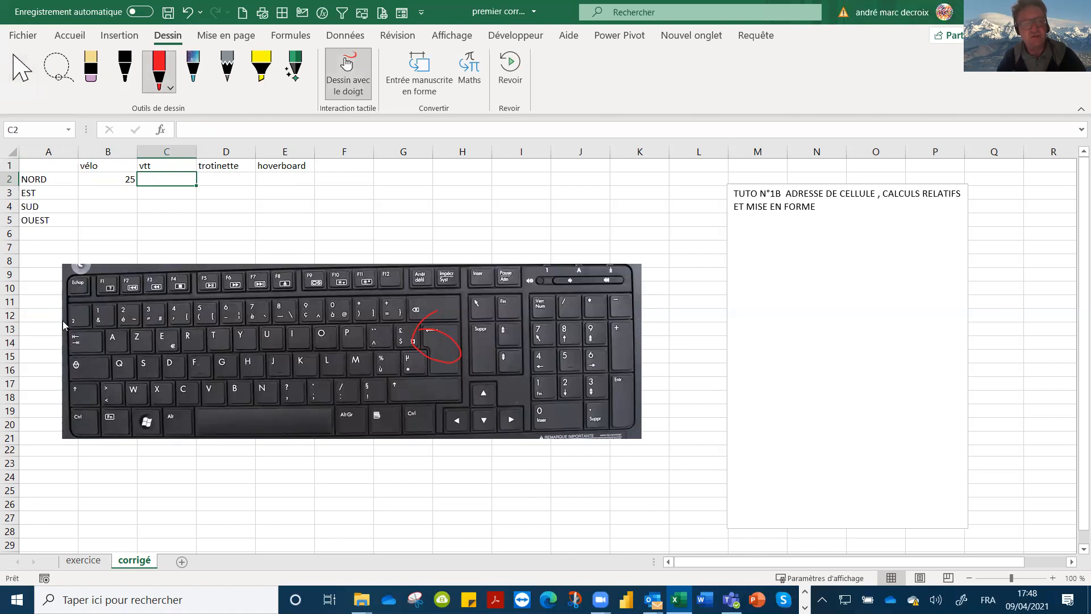
pyautogui.moveTo(62, 346)
pyautogui.mouseDown()
pyautogui.moveTo(106, 350)
pyautogui.moveTo(85, 327)
pyautogui.moveTo(63, 347)
pyautogui.mouseUp()
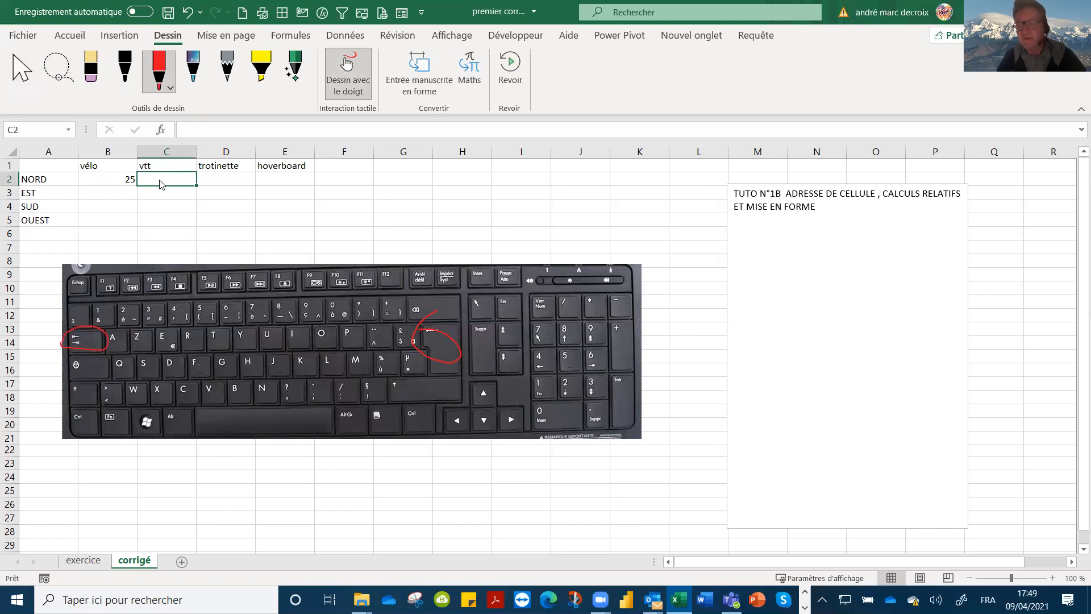
# Fill the rest of the NORD row with 20 for vtt, 15 for trotinette and 23 for hoverboard.
pyautogui.write('20')
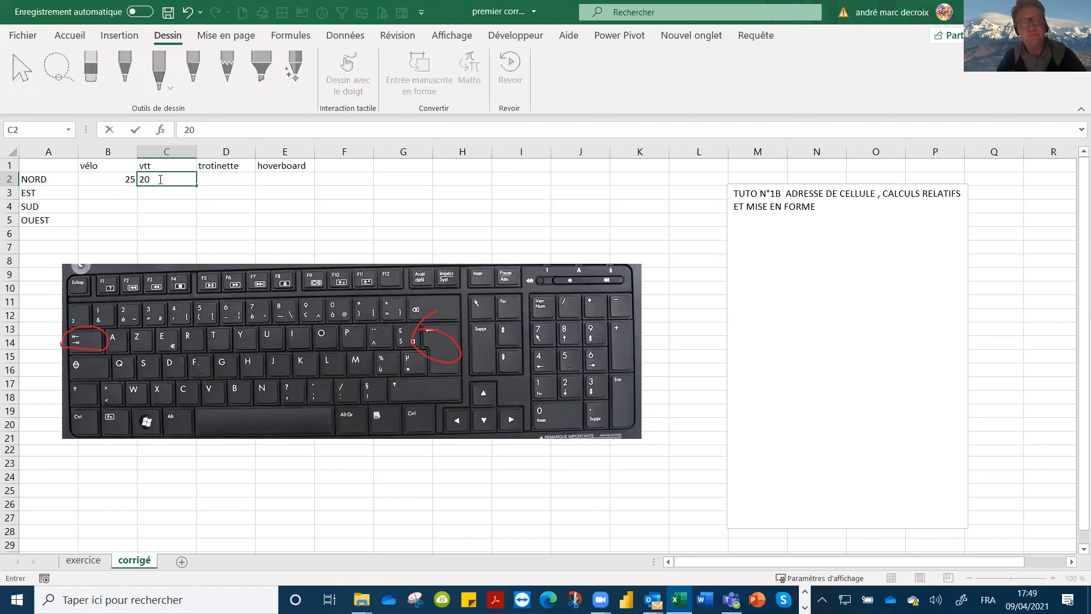
pyautogui.press('Tab')
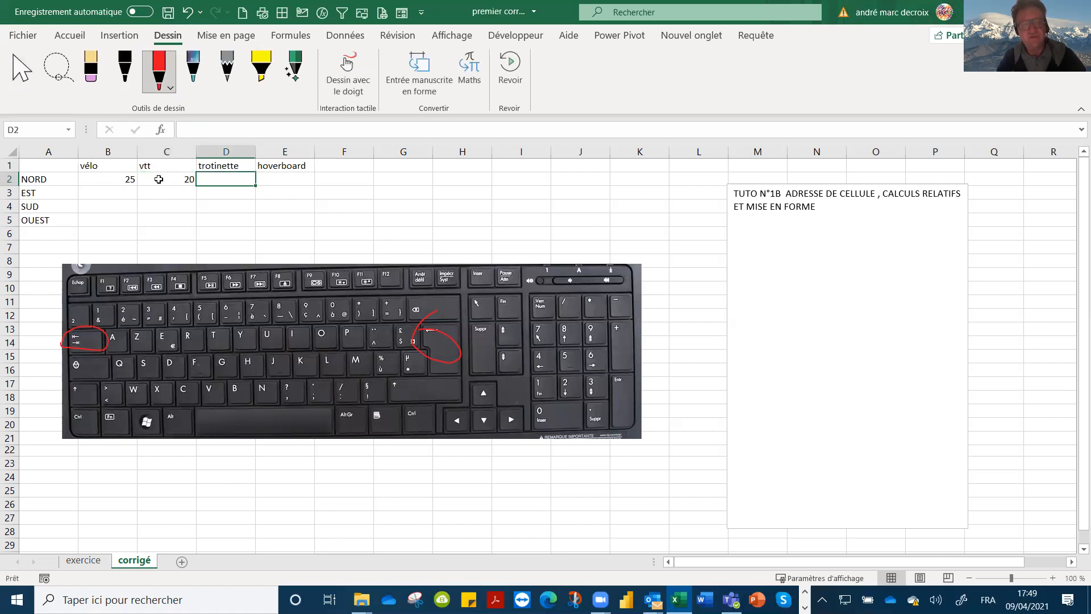
pyautogui.write('15')
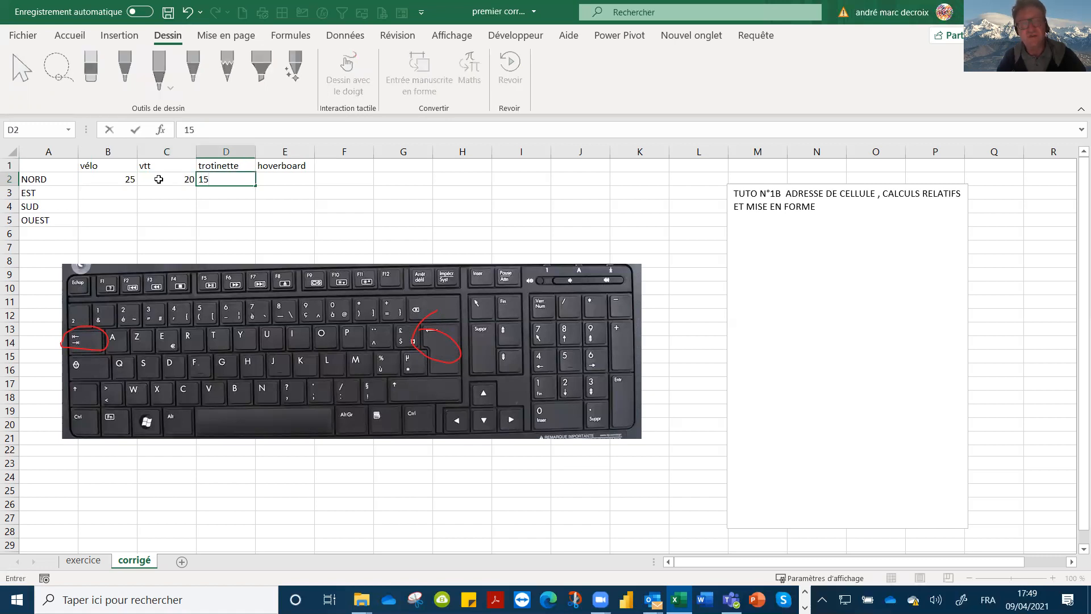
pyautogui.press('Tab')
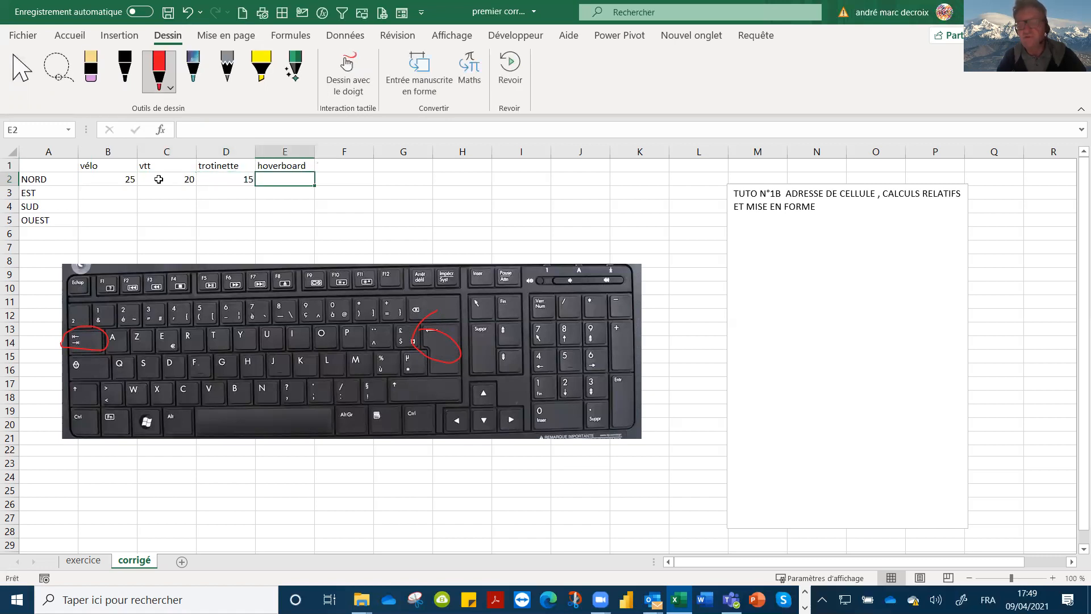
pyautogui.write('23')
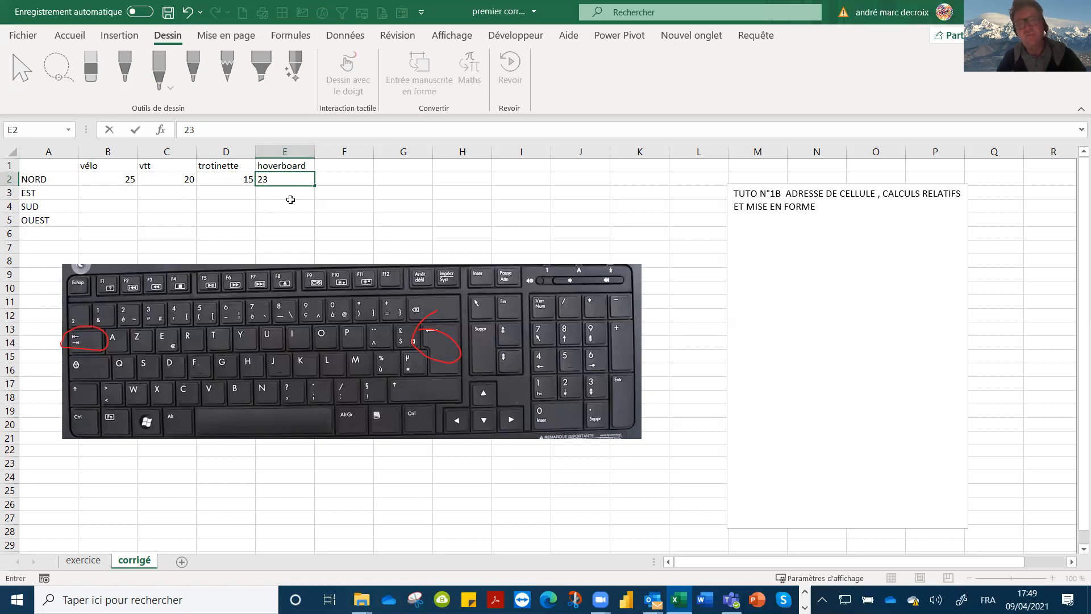
pyautogui.press('Return')
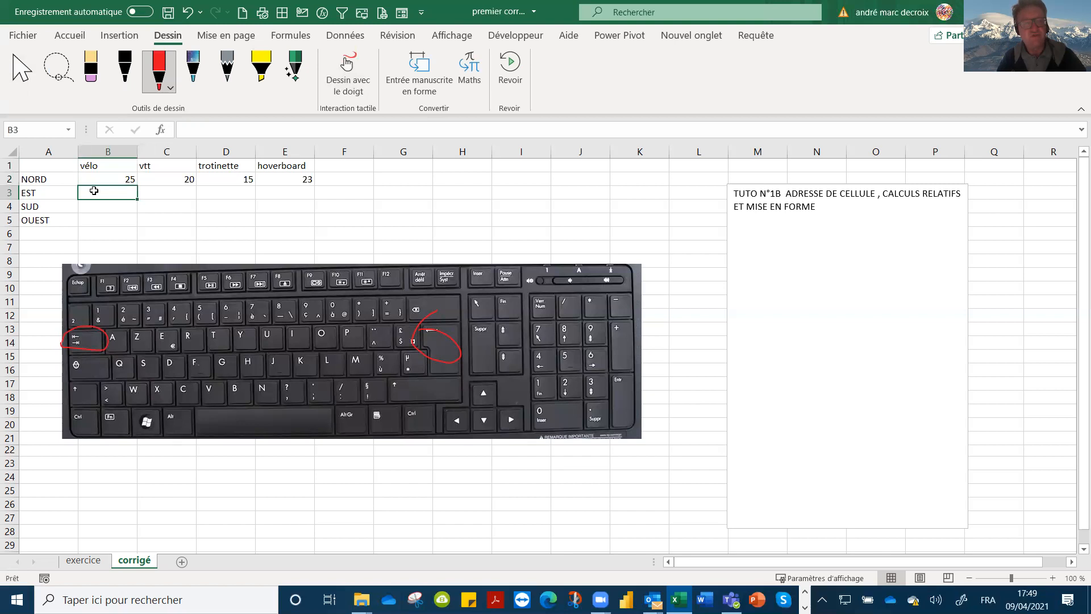
# Fill the EST row with 15, 23, 18 and 20 from vélo through hoverboard (B3:E3).
pyautogui.write('15')
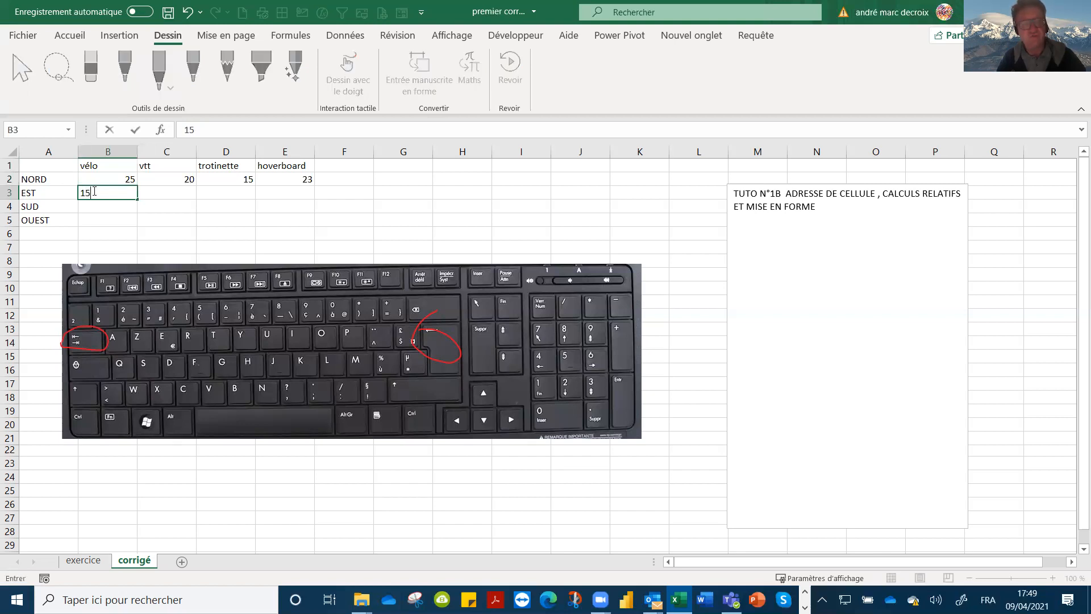
pyautogui.press('Tab')
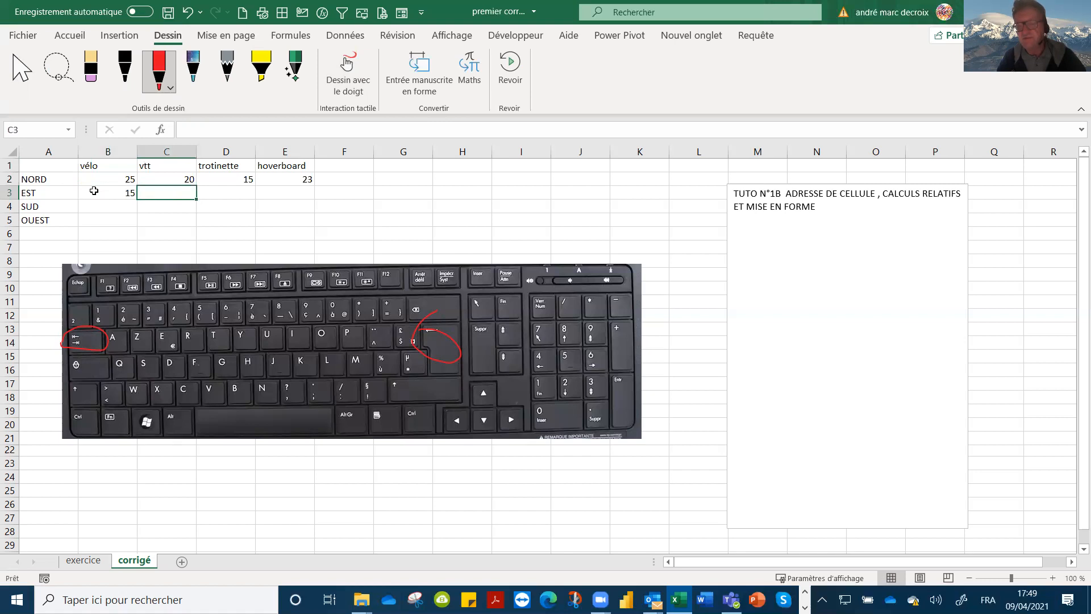
pyautogui.write('23')
pyautogui.press('Tab')
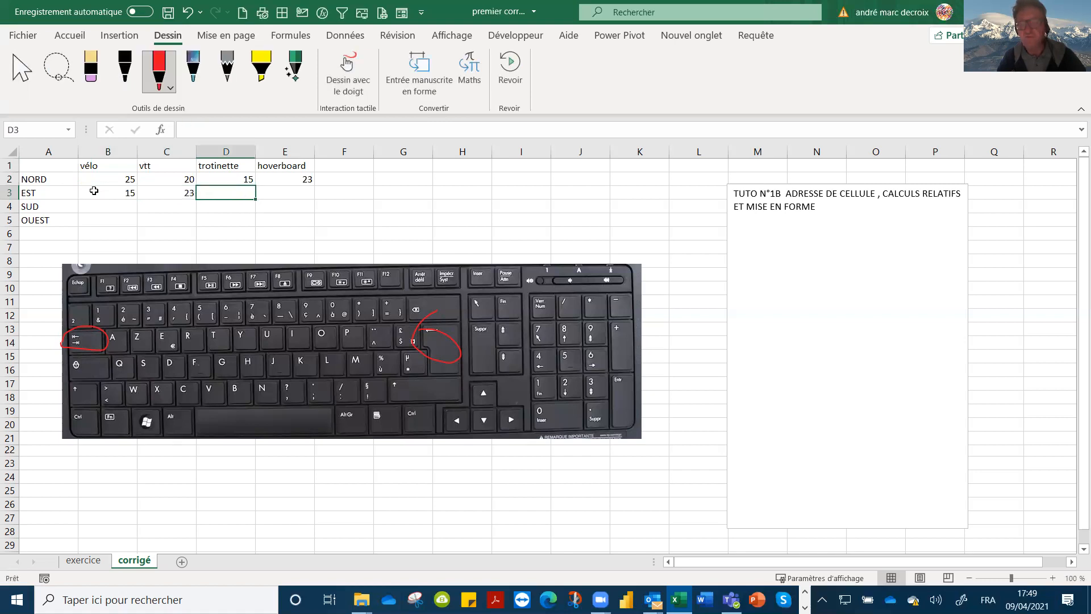
pyautogui.write('18')
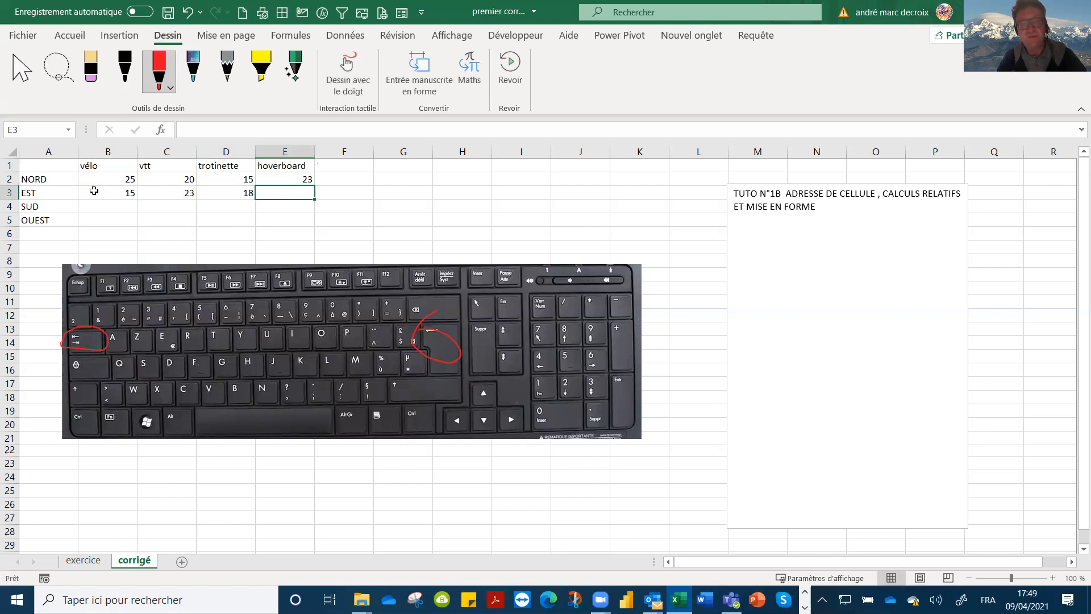
pyautogui.write('20')
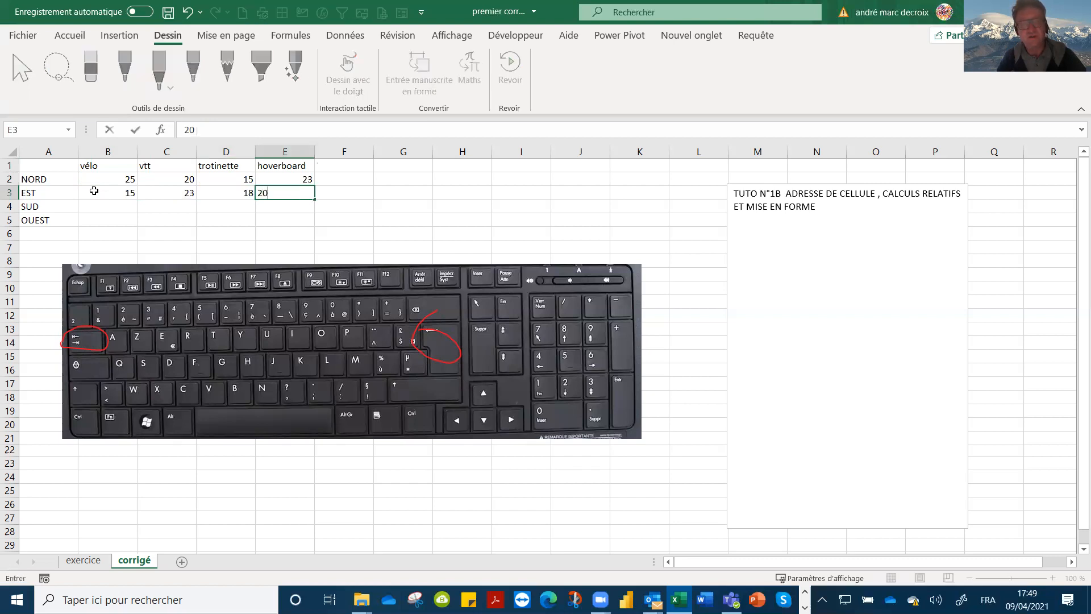
pyautogui.press('Return')
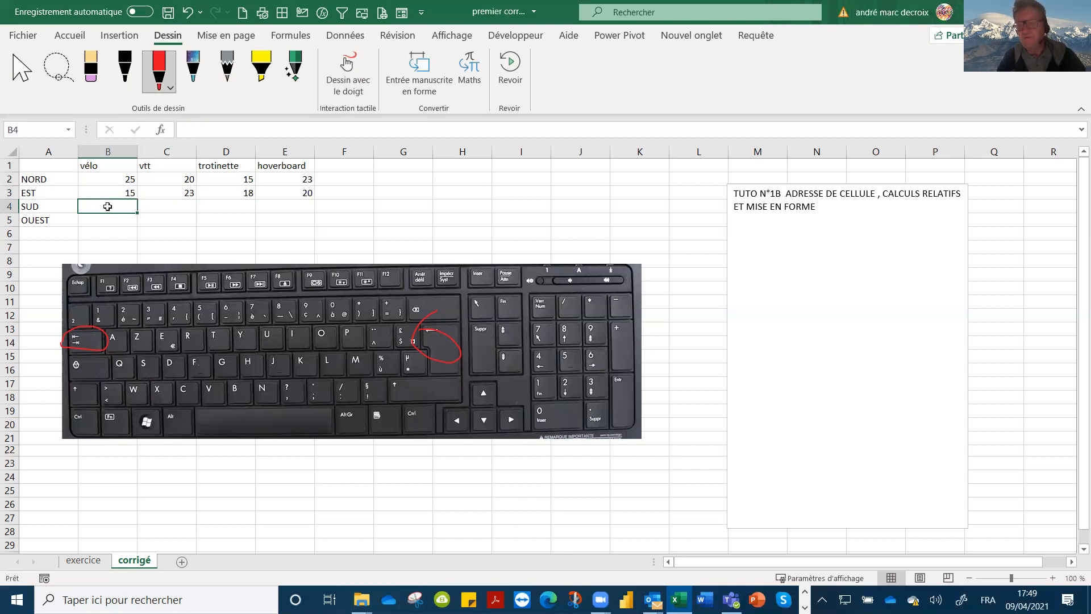
# Fill the SUD row with 35 for vélo, 25 for vtt, 20 for trotinette and 32 for hoverboard (B4:E4).
pyautogui.write('35')
pyautogui.press('Tab')
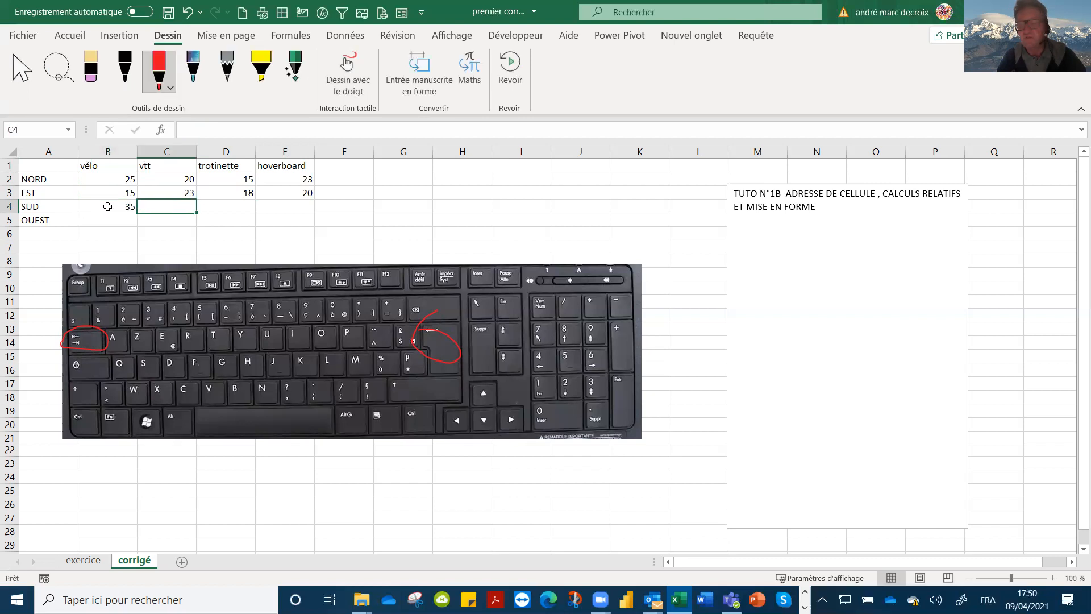
pyautogui.write('25')
pyautogui.press('Tab')
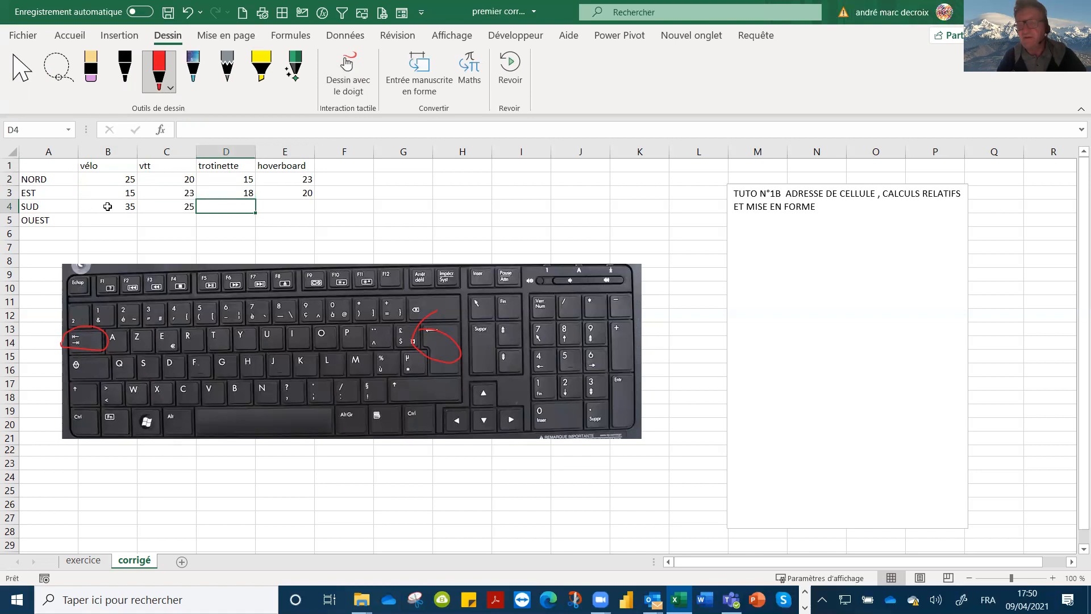
pyautogui.write('20')
pyautogui.press('Tab')
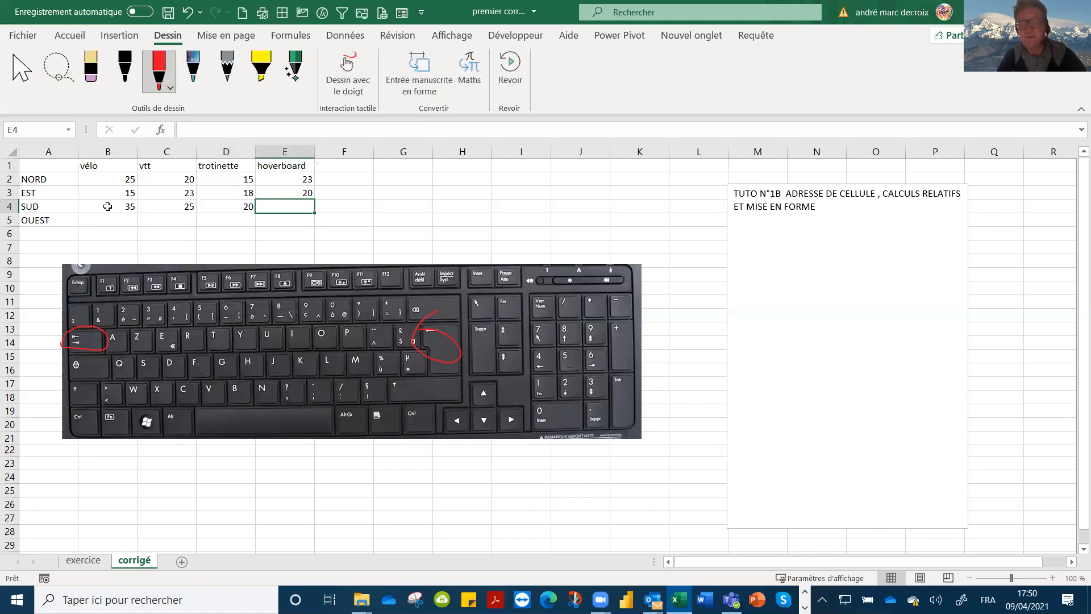
pyautogui.write('32')
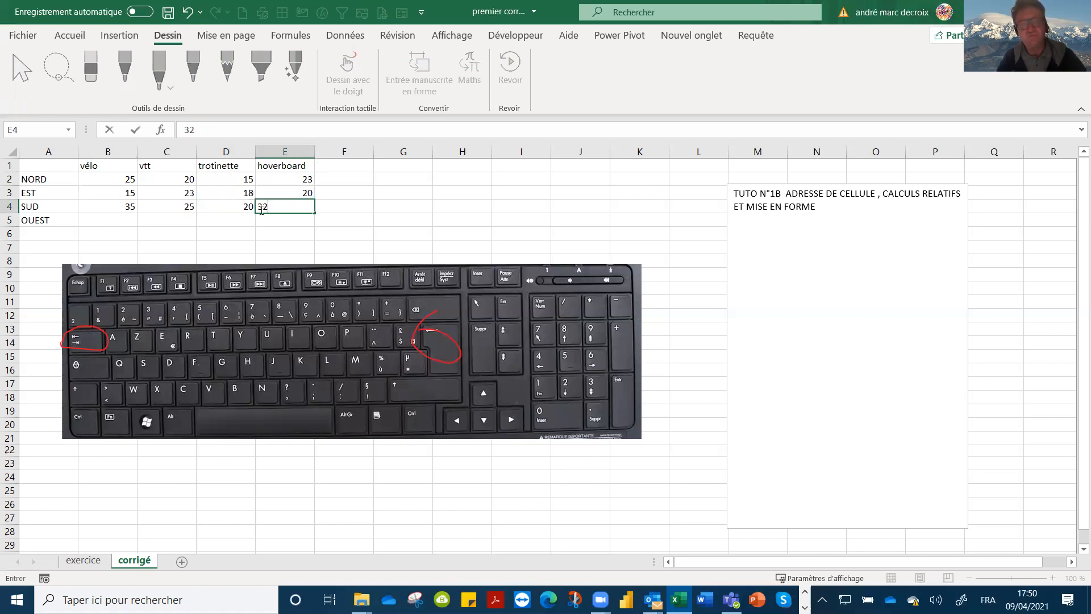
pyautogui.press('Return')
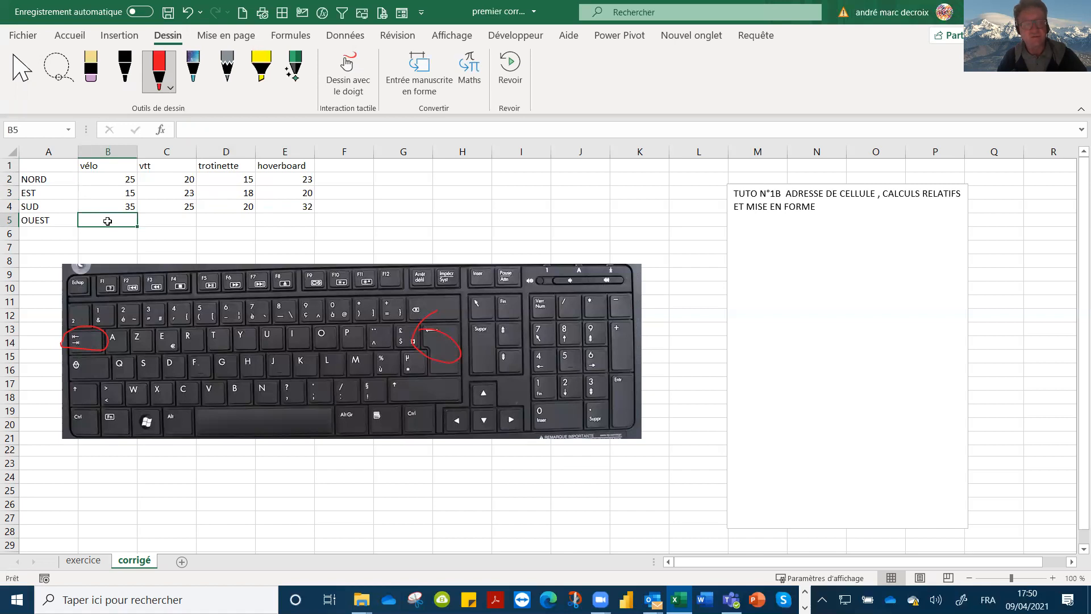
# Fill the OUEST row with 12, 22, 15 and 28 from vélo through hoverboard (B5:E5), keeping E5 selected.
pyautogui.write('12')
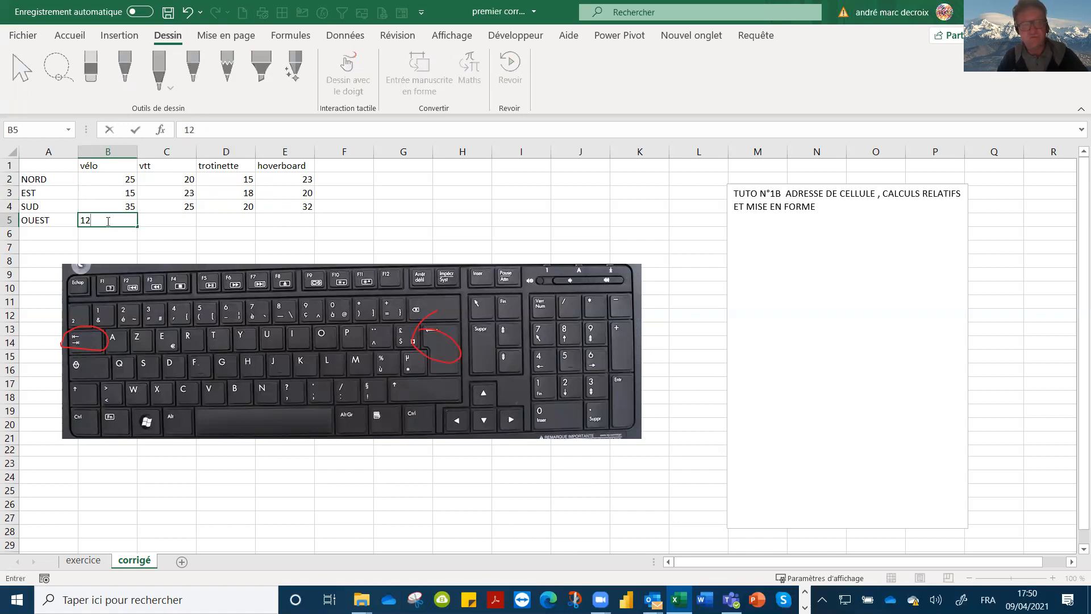
pyautogui.press('Tab')
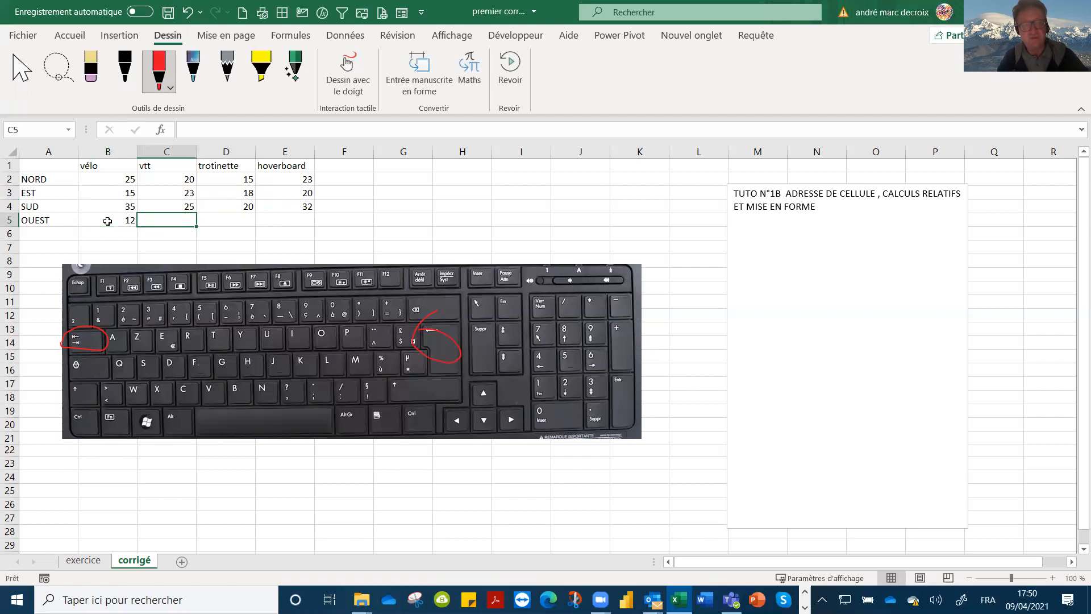
pyautogui.write('22')
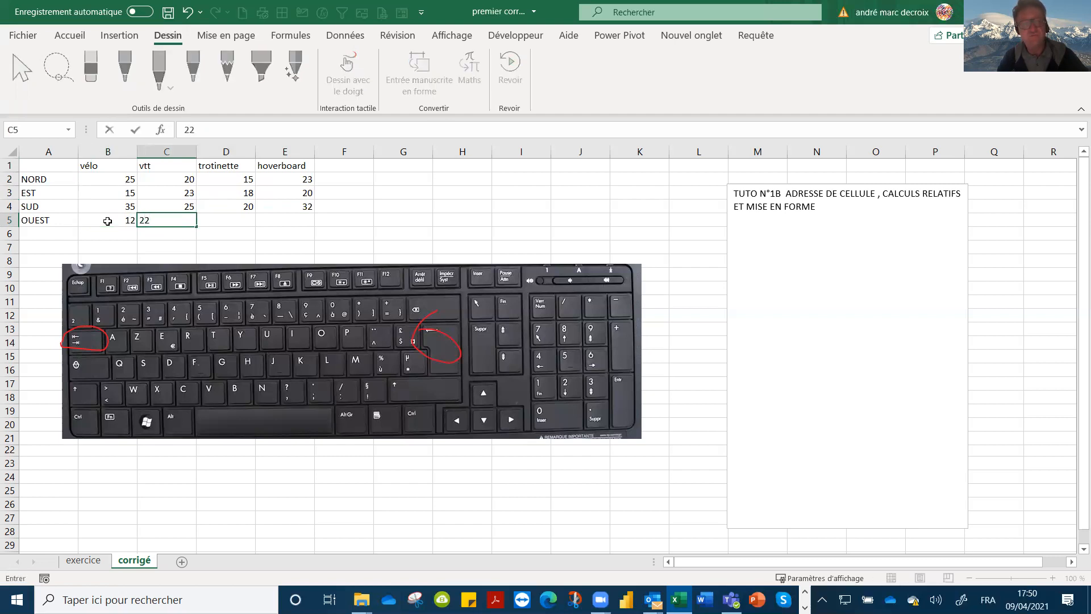
pyautogui.press('Tab')
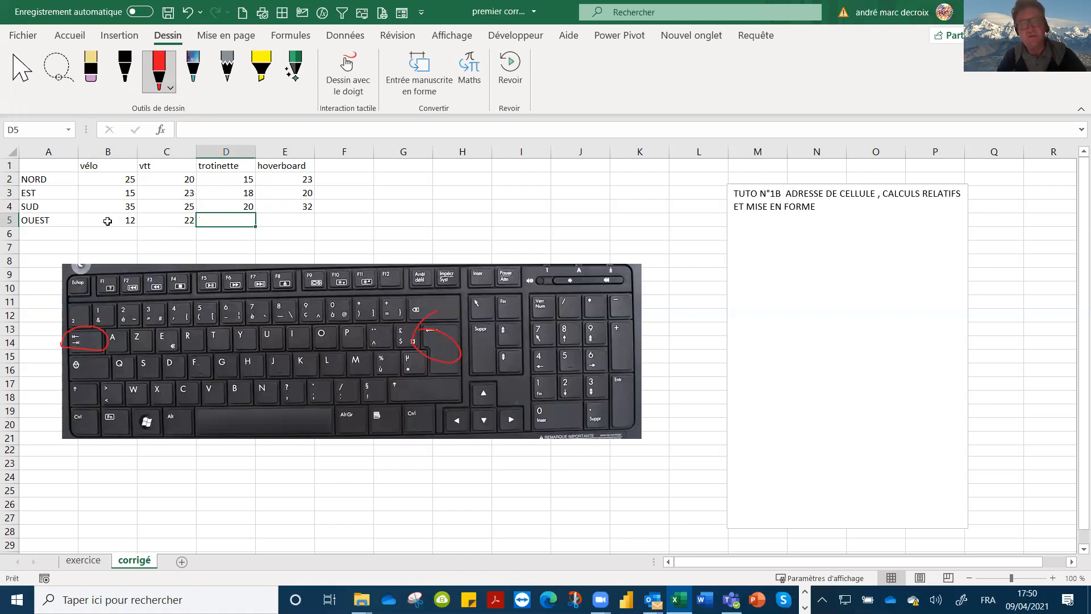
pyautogui.write('15')
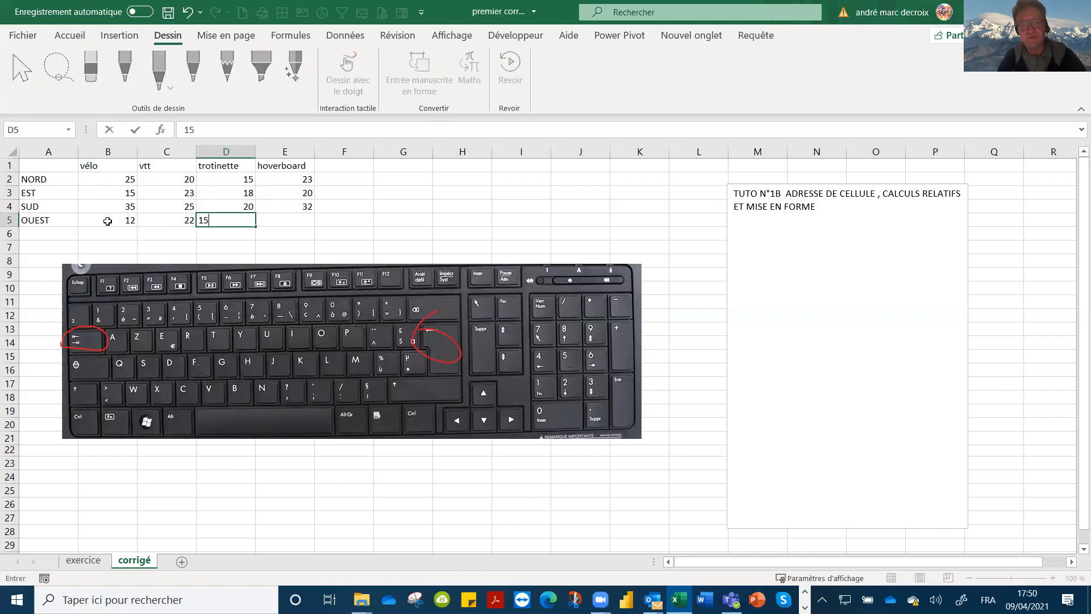
pyautogui.press('Tab')
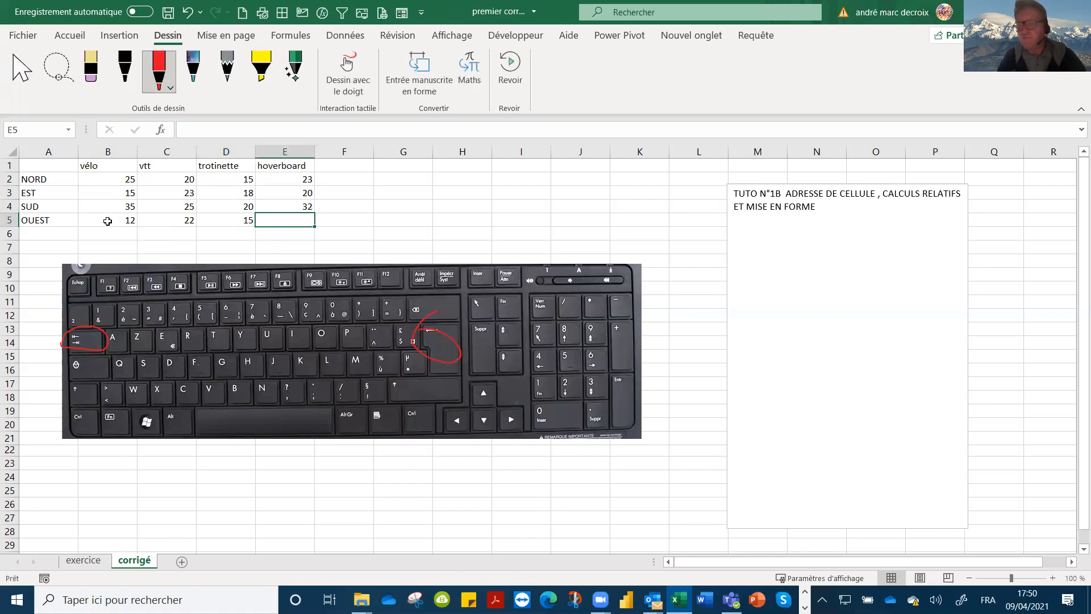
pyautogui.write('28')
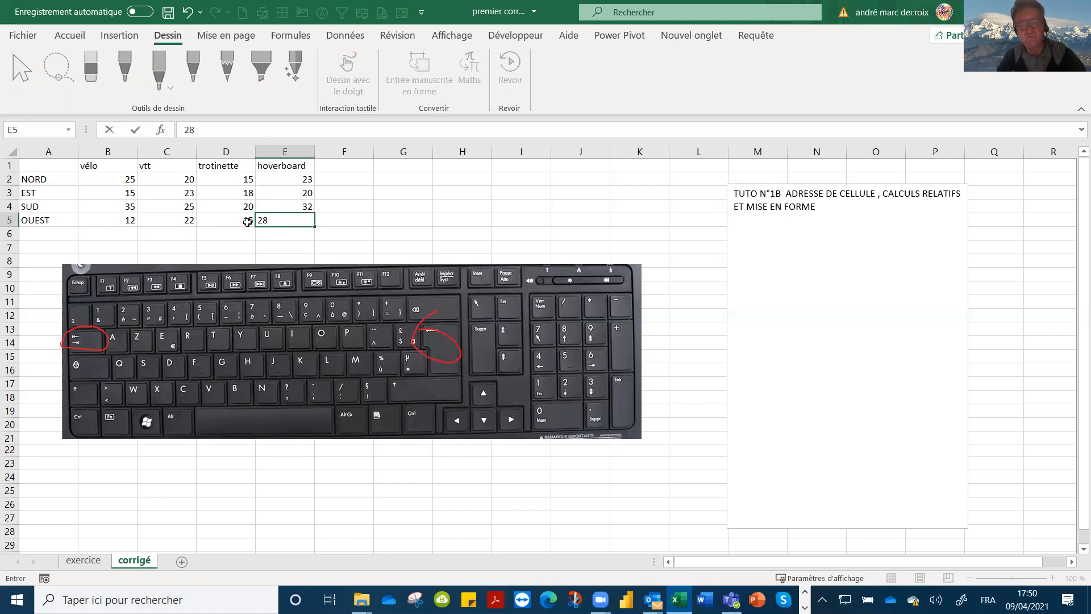
pyautogui.hotkey('ctrl', 'Return')
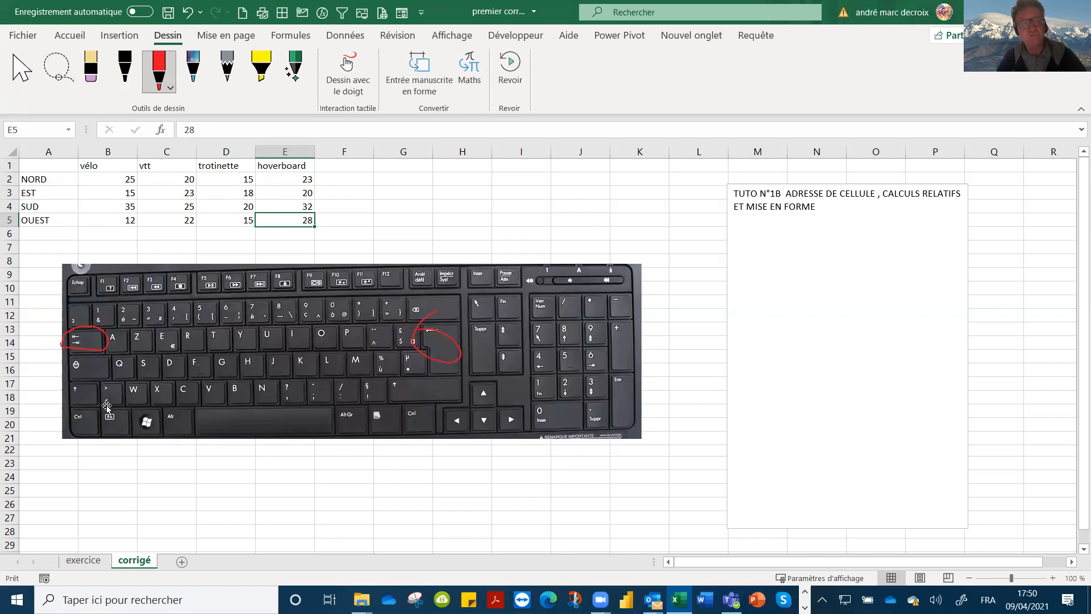
# Circle the lower-left Ctrl key on the keyboard picture with the red pen and return to normal selection mode.
pyautogui.click(224, 310)
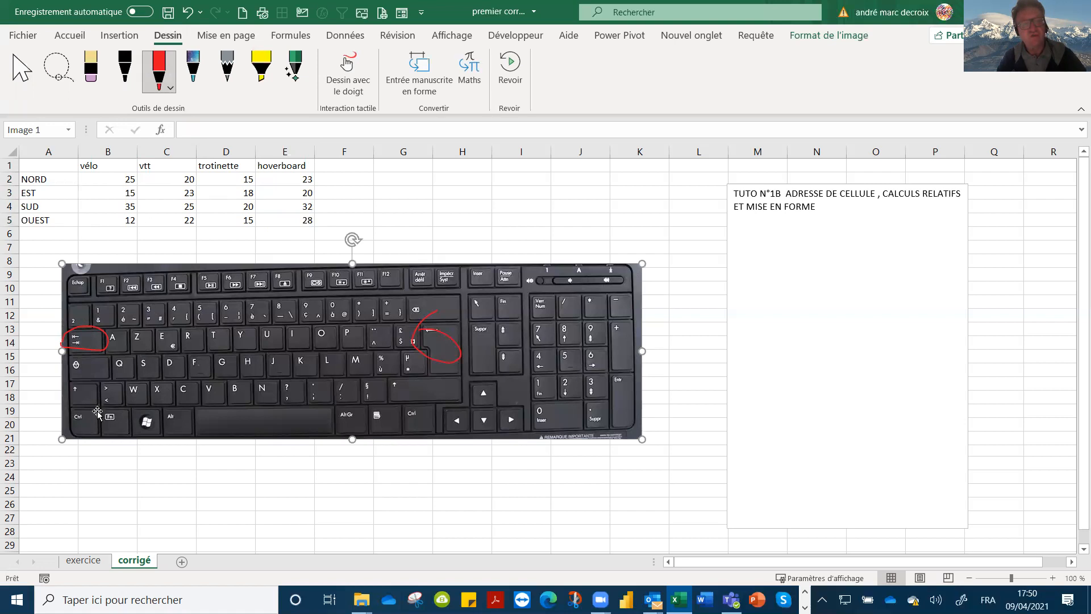
pyautogui.moveTo(98, 407); pyautogui.dragTo(76, 404)
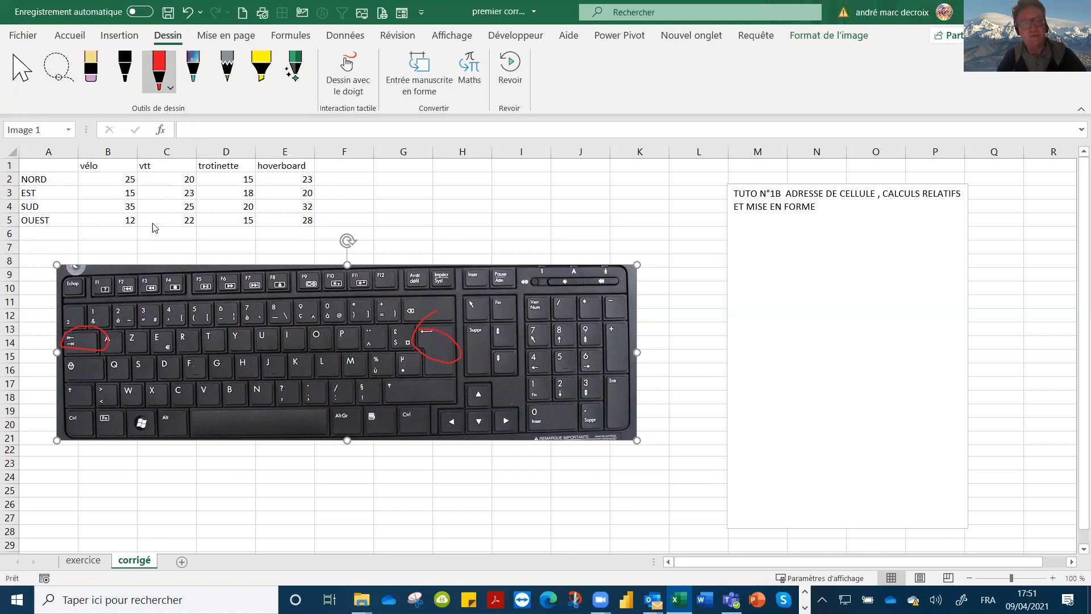
pyautogui.click(160, 77)
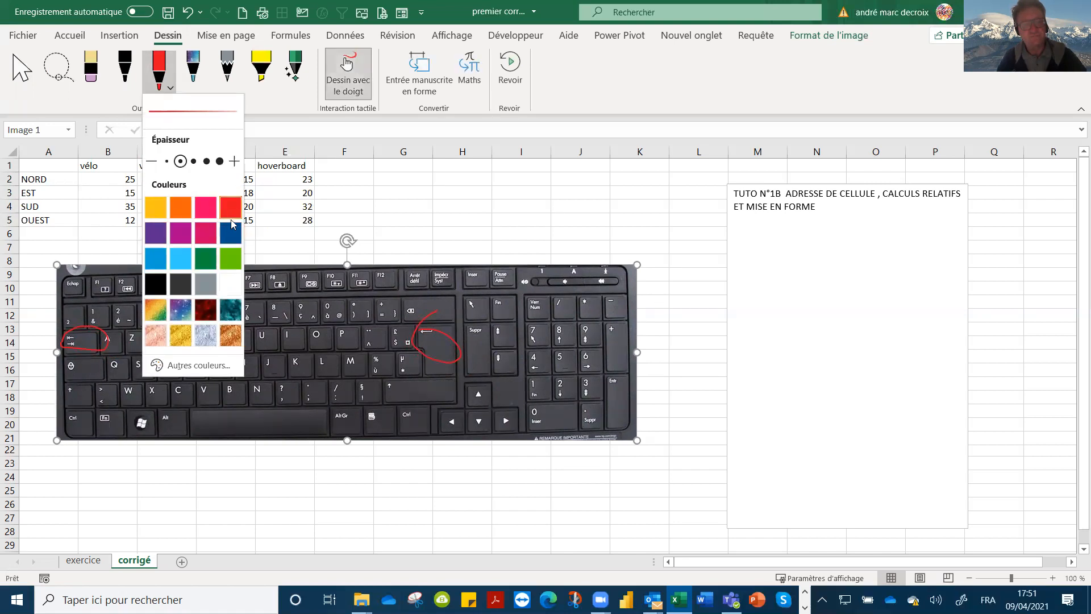
pyautogui.click(129, 368)
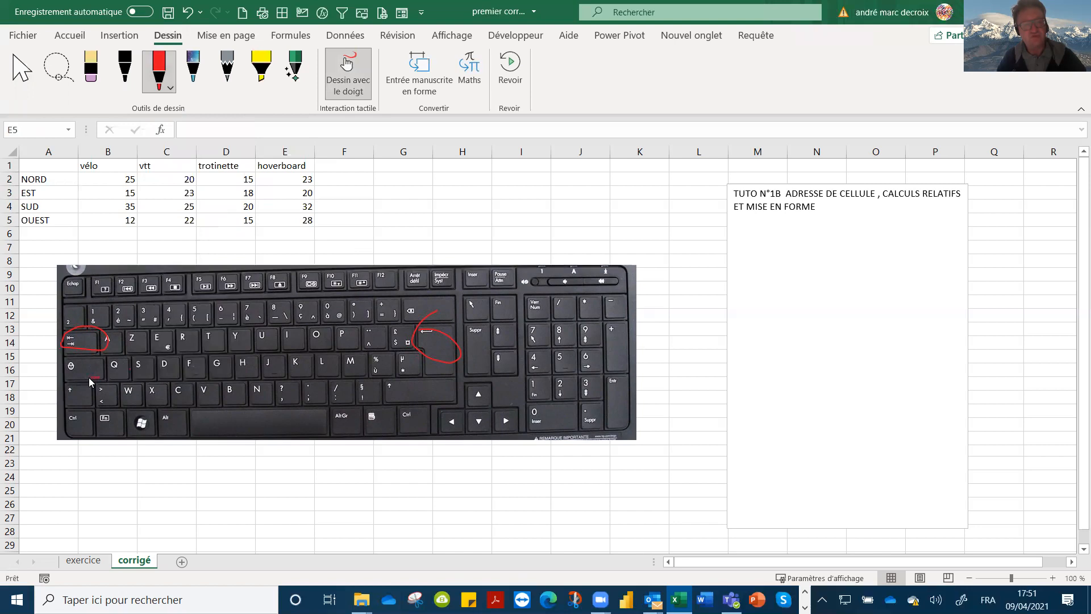
pyautogui.moveTo(78, 408)
pyautogui.mouseDown()
pyautogui.moveTo(50, 433)
pyautogui.moveTo(80, 438)
pyautogui.mouseUp()
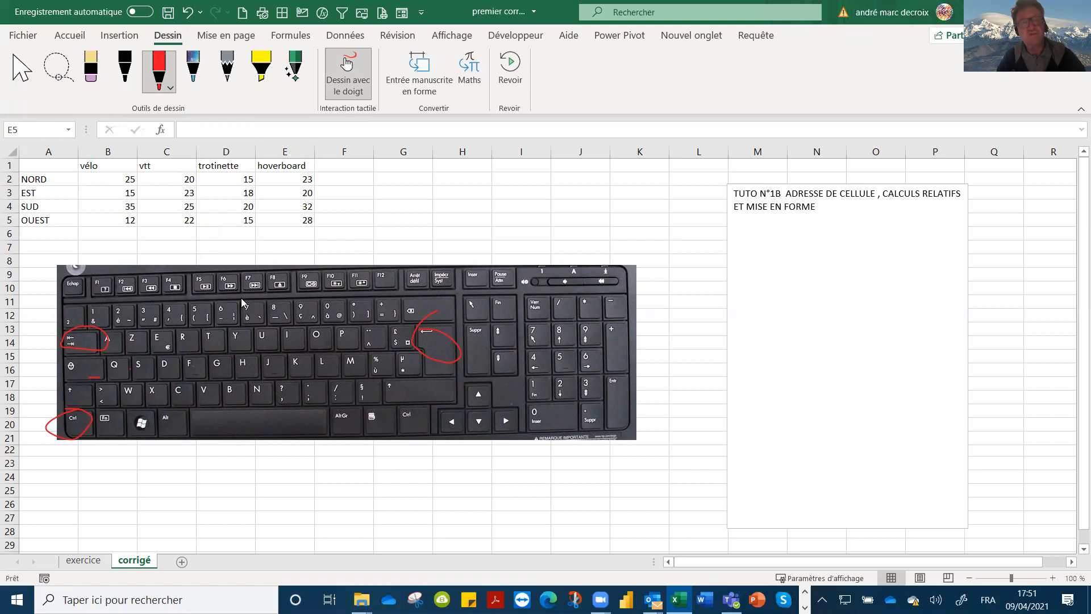
pyautogui.click(22, 72)
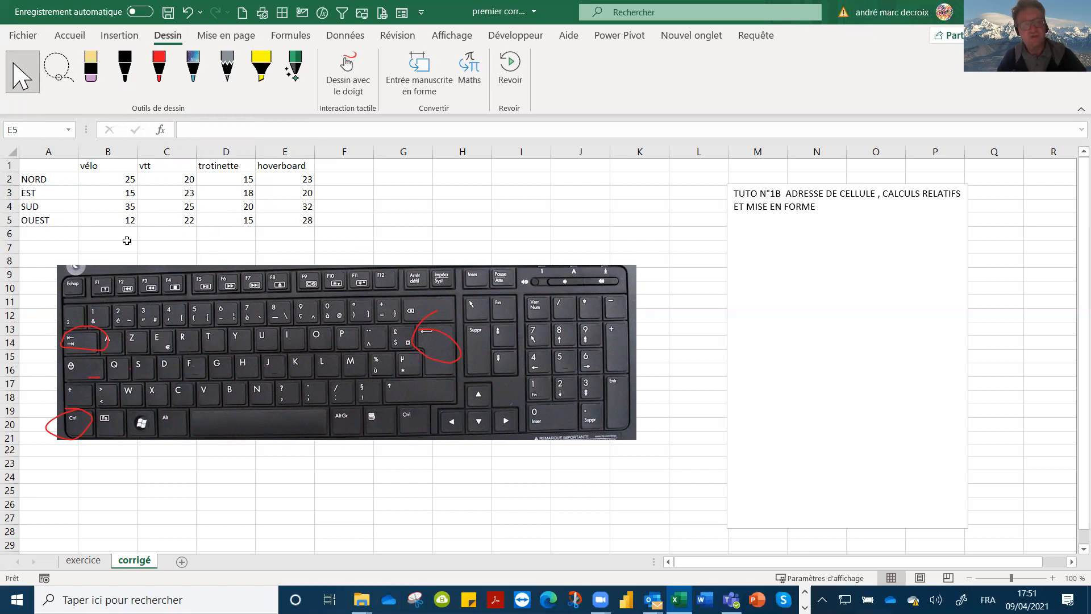
# Add the row label TOTAL below OUEST in A6.
pyautogui.click(44, 235)
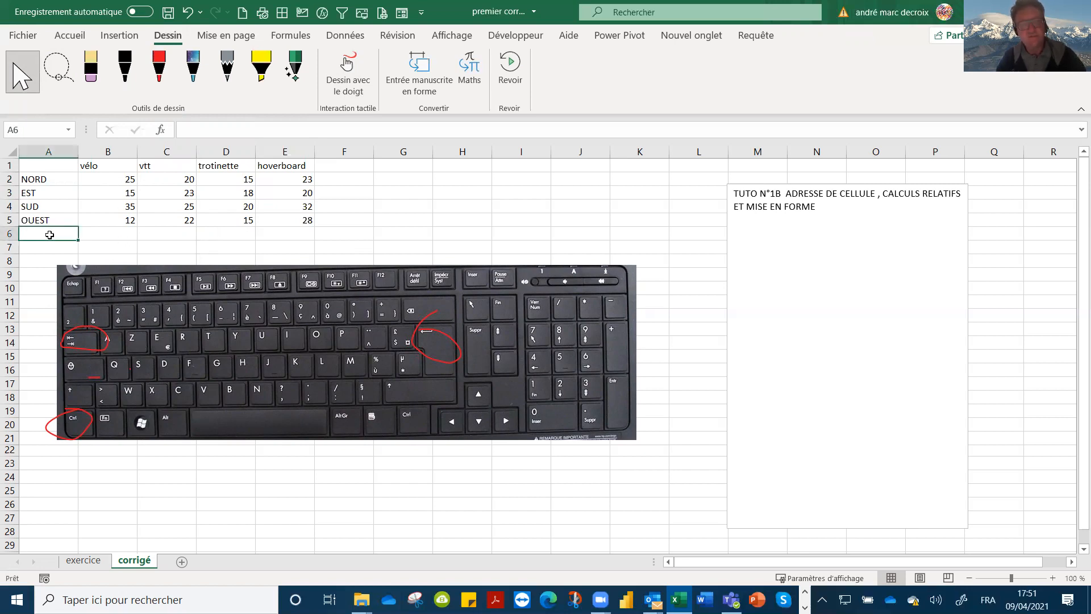
pyautogui.write('TO')
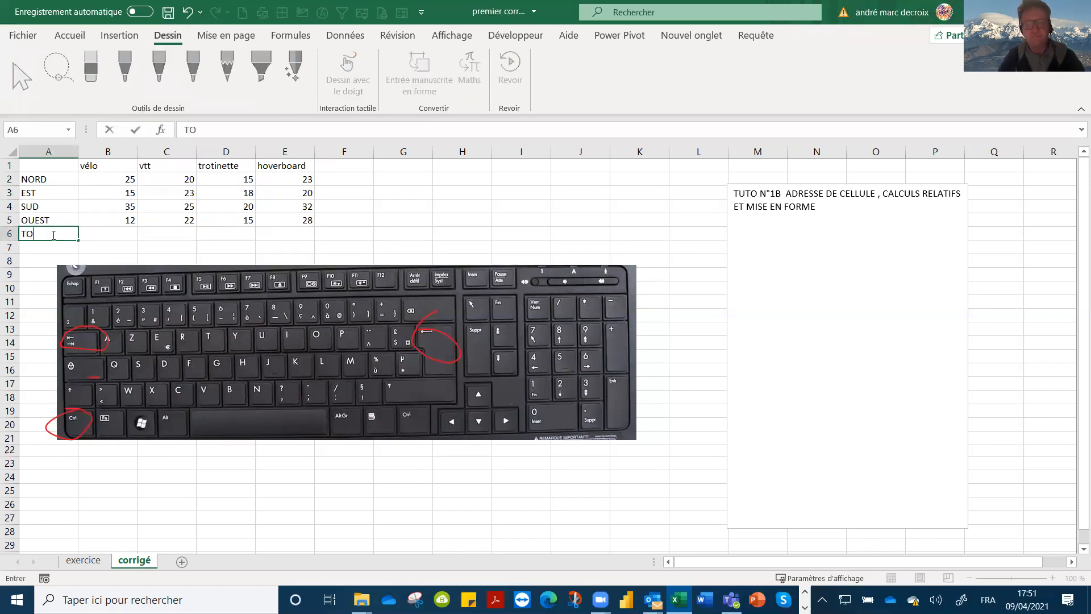
pyautogui.write('TAL')
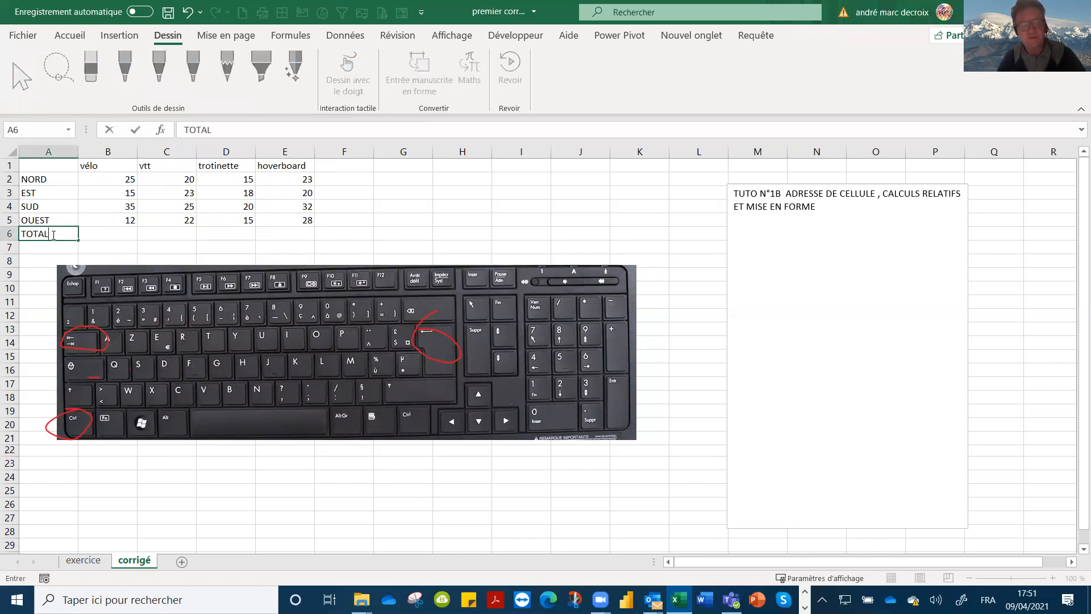
pyautogui.press('Tab')
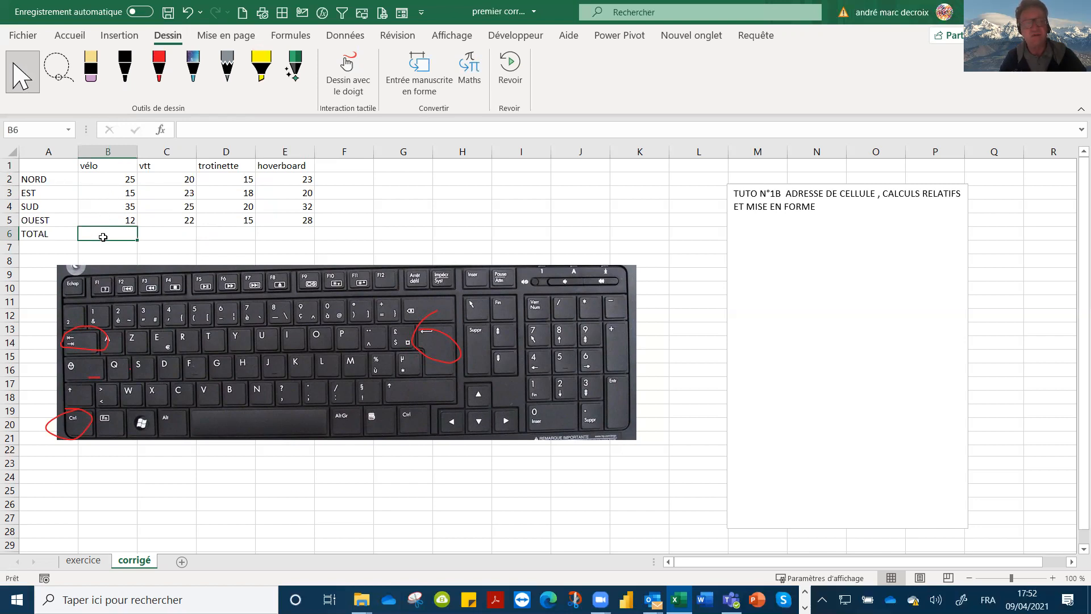
# Enter the formula =B2+B3+B4 as the vélo total in B6.
pyautogui.write('=')
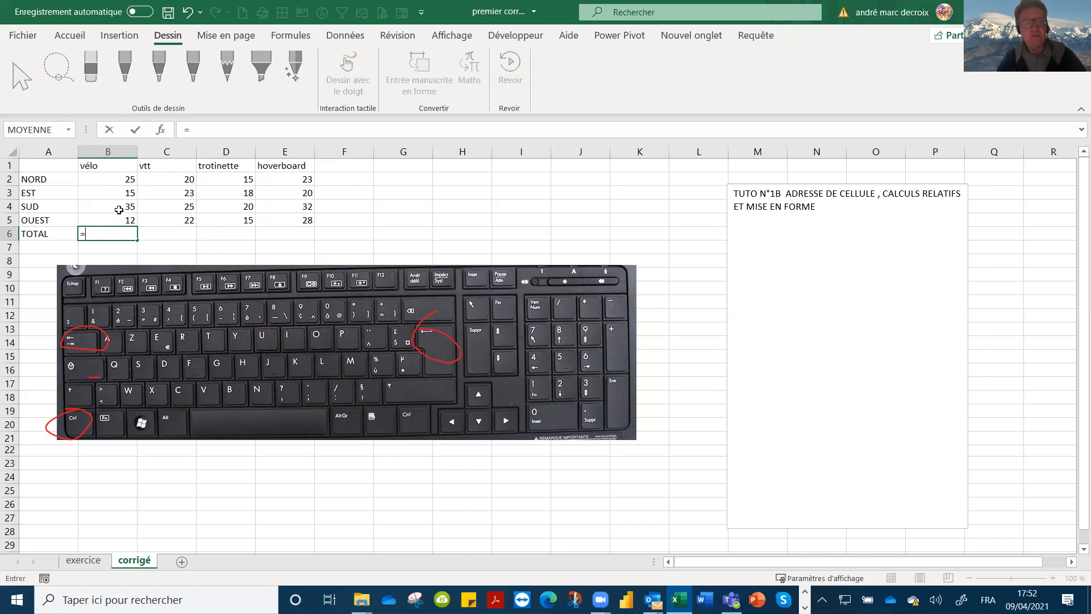
pyautogui.click(120, 178)
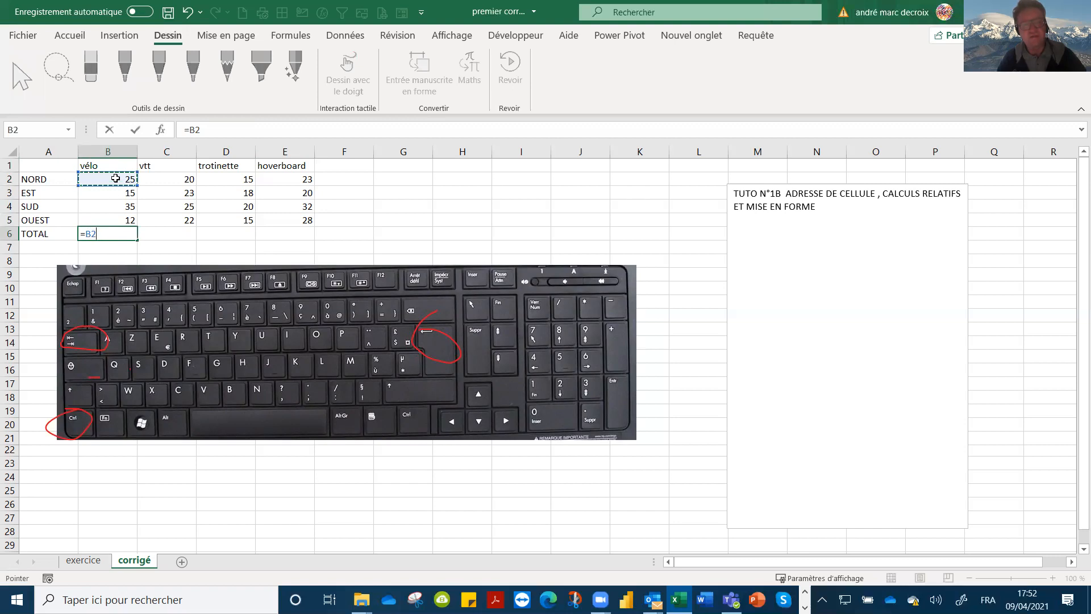
pyautogui.write('+')
pyautogui.click(118, 194)
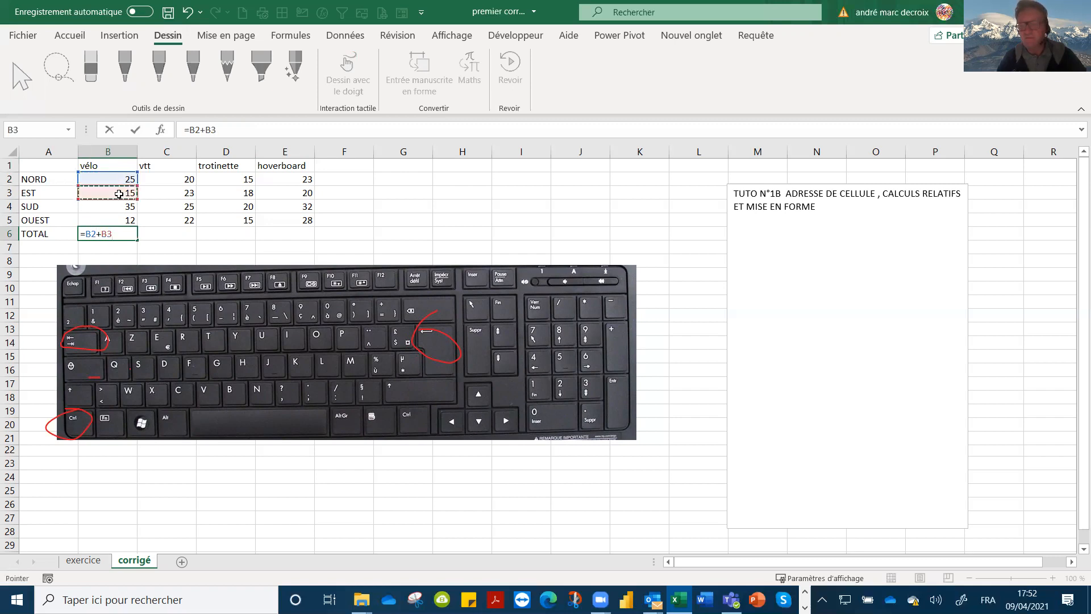
pyautogui.write('+')
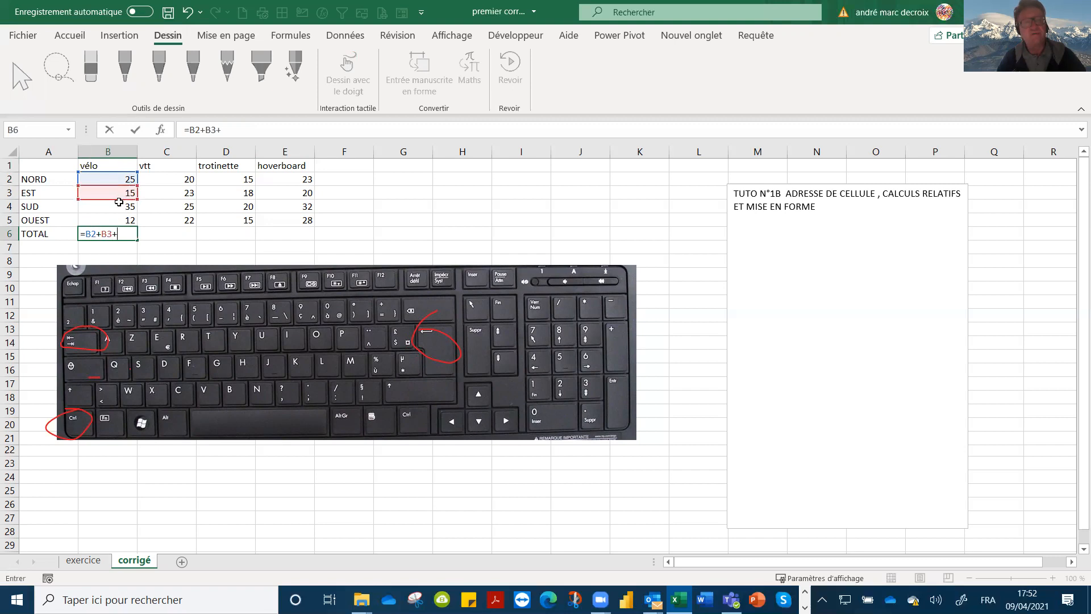
pyautogui.click(119, 208)
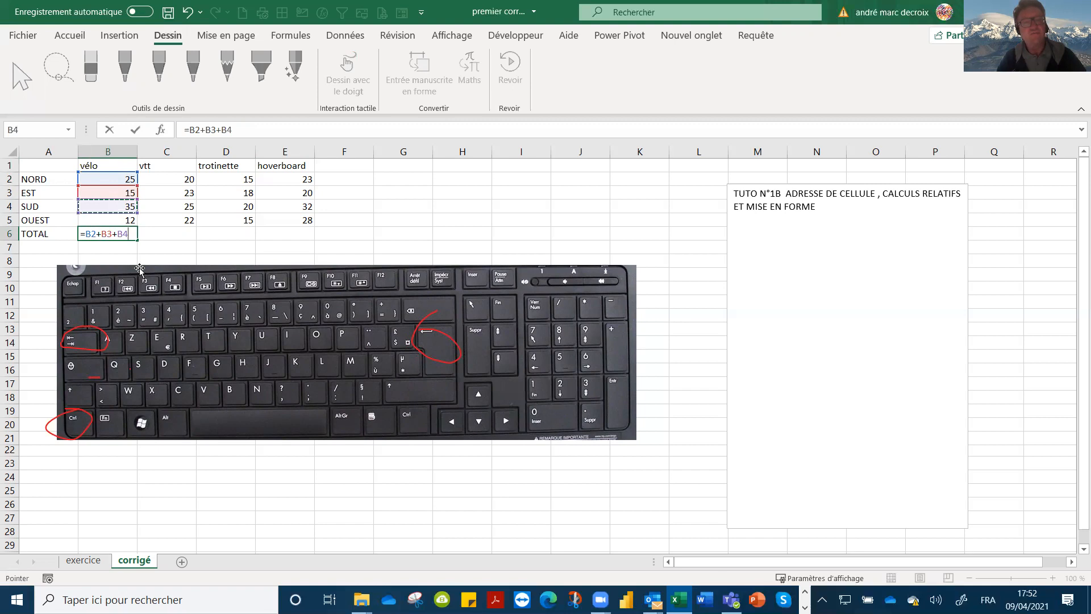
pyautogui.click(178, 329)
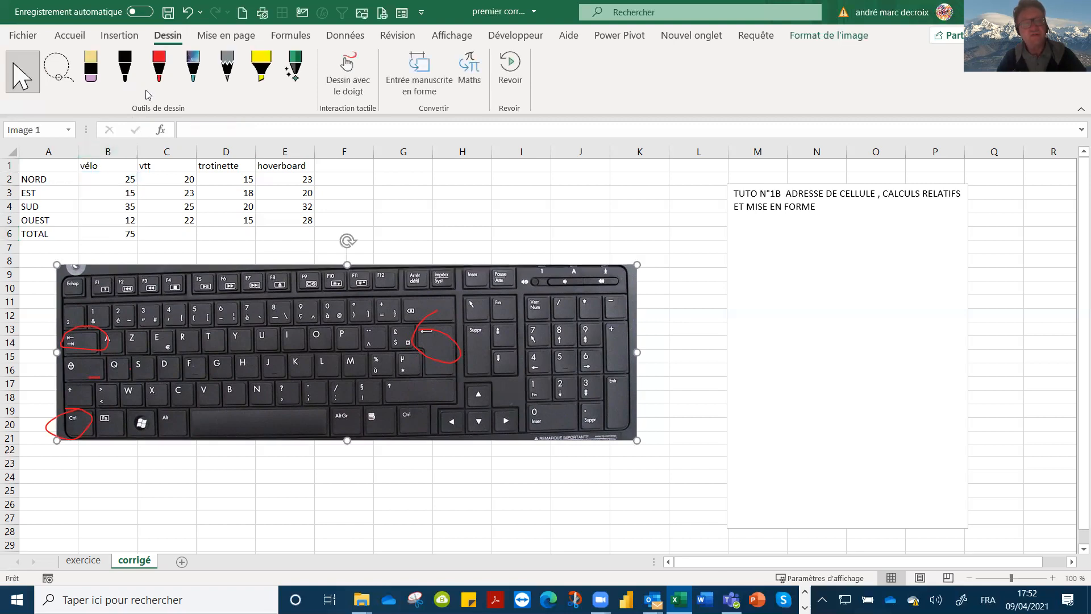
# Circle the numeric keypad's + key on the keyboard picture with the red pen and return to normal selection mode.
pyautogui.click(157, 74)
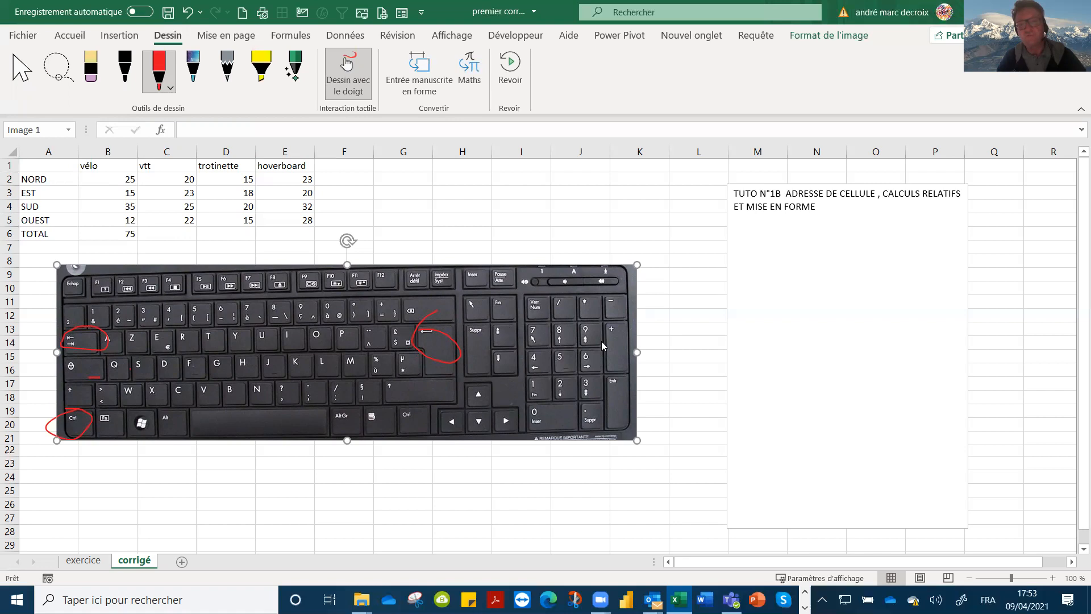
pyautogui.moveTo(601, 341)
pyautogui.mouseDown()
pyautogui.moveTo(604, 352)
pyautogui.moveTo(622, 322)
pyautogui.moveTo(596, 348)
pyautogui.mouseUp()
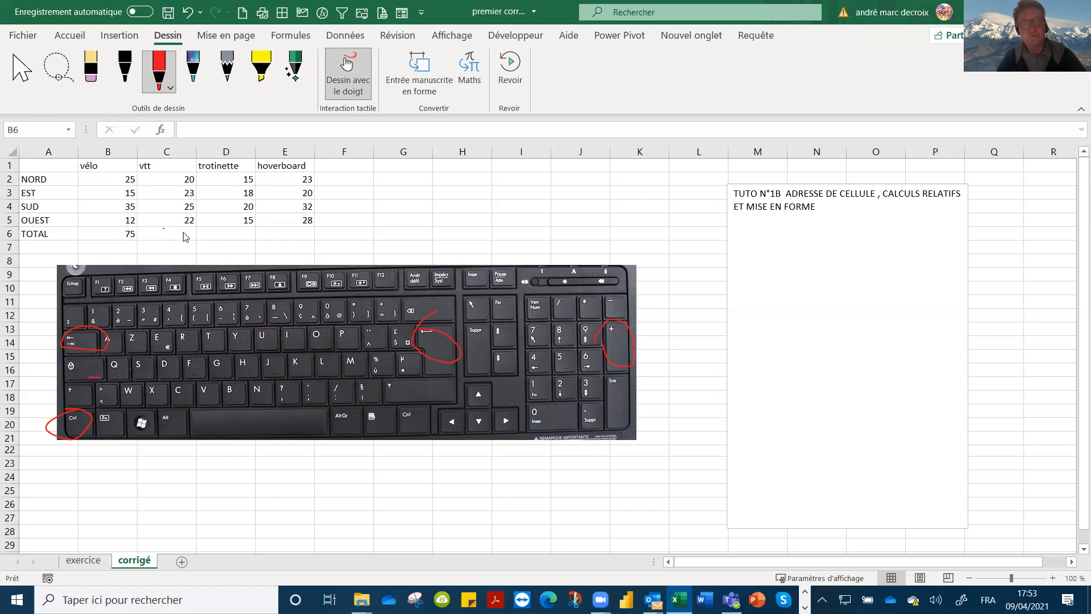
pyautogui.click(21, 70)
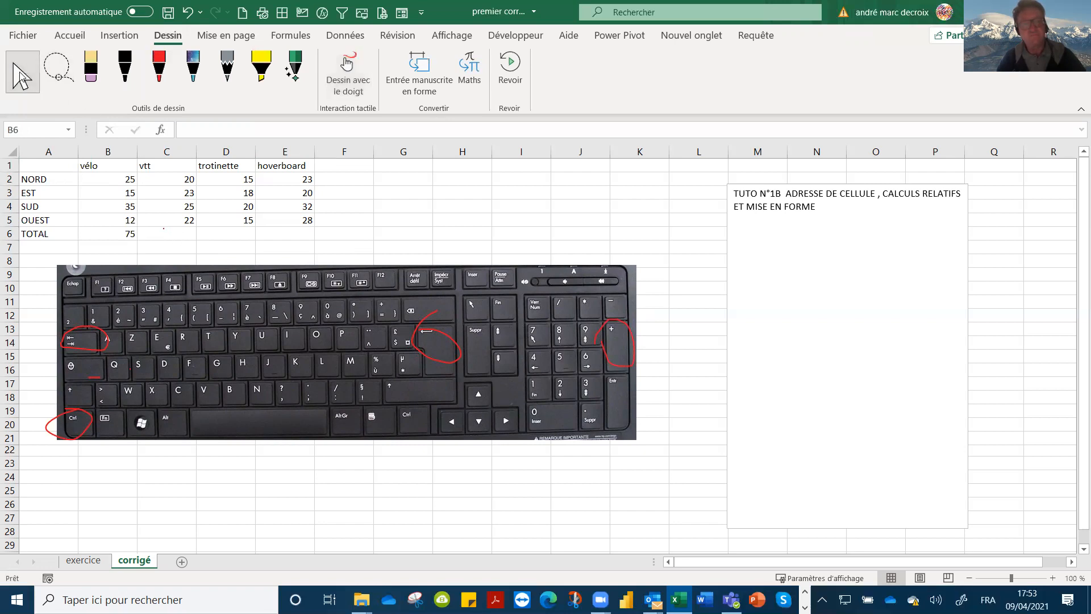
# Enter the formula =C2+C3+C4+C5 as the vtt total in C6.
pyautogui.click(169, 232)
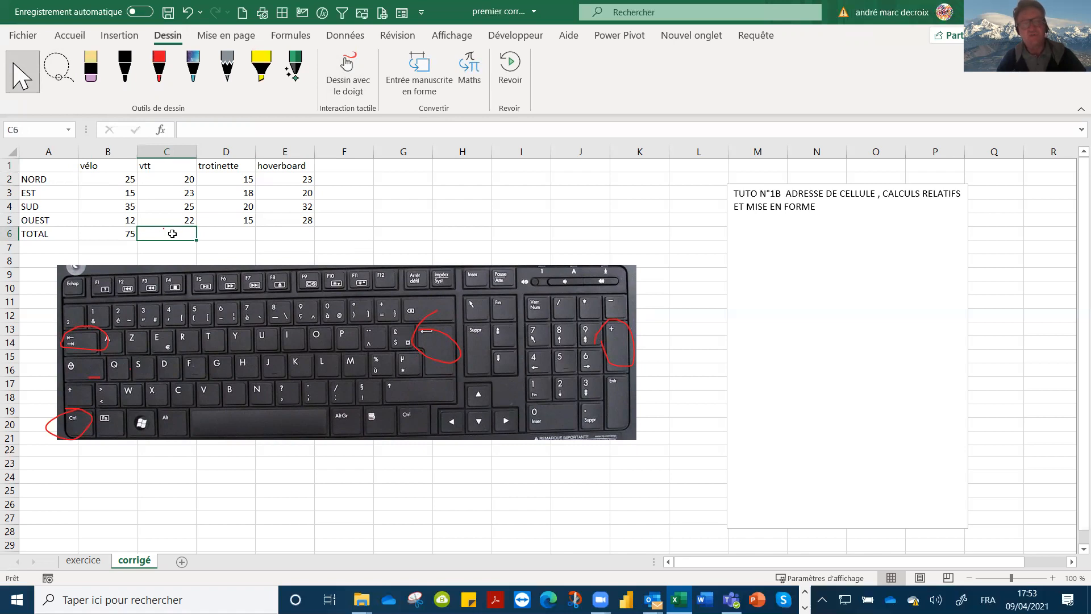
pyautogui.write('=')
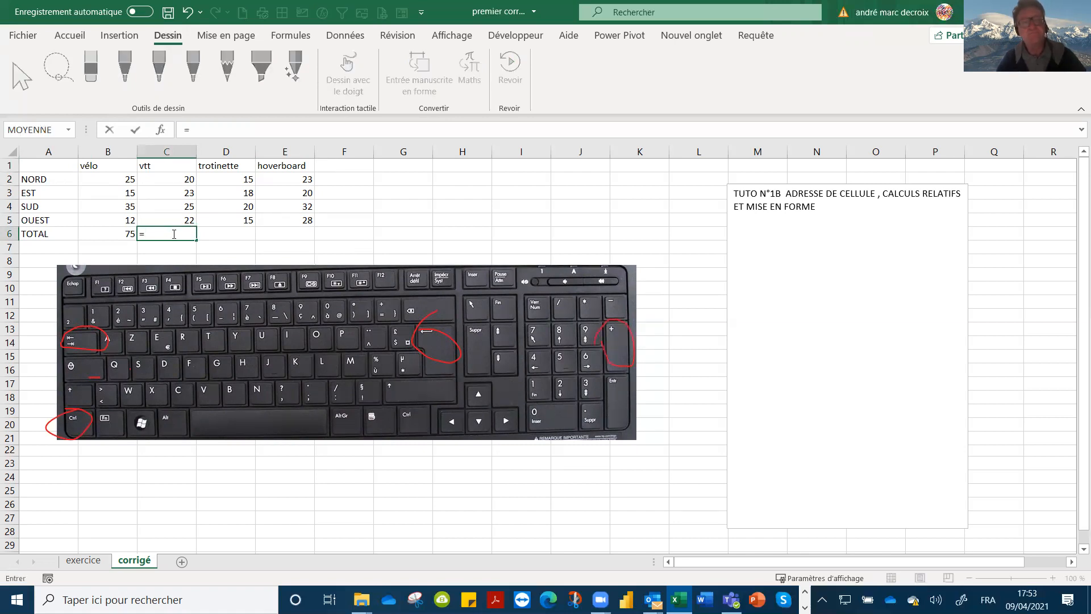
pyautogui.click(175, 179)
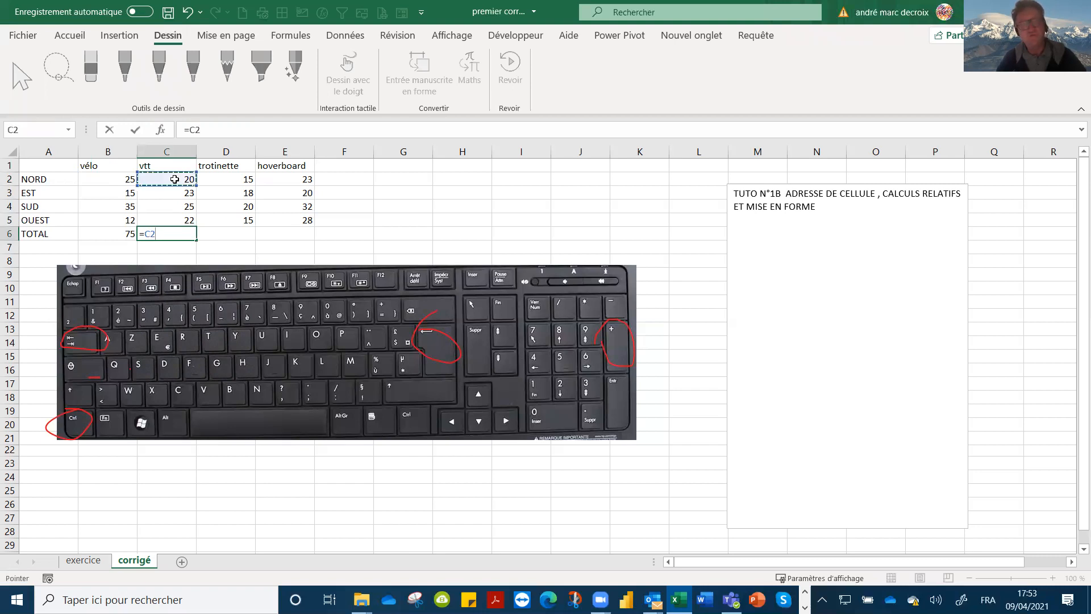
pyautogui.write('+')
pyautogui.click(170, 194)
pyautogui.write('+')
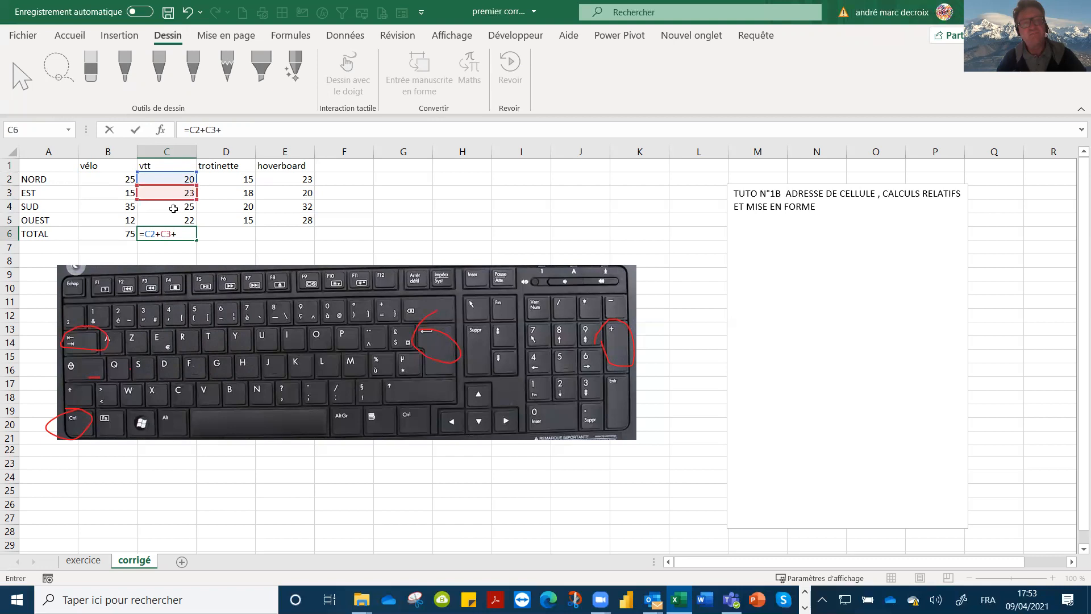
pyautogui.click(174, 209)
pyautogui.write('+')
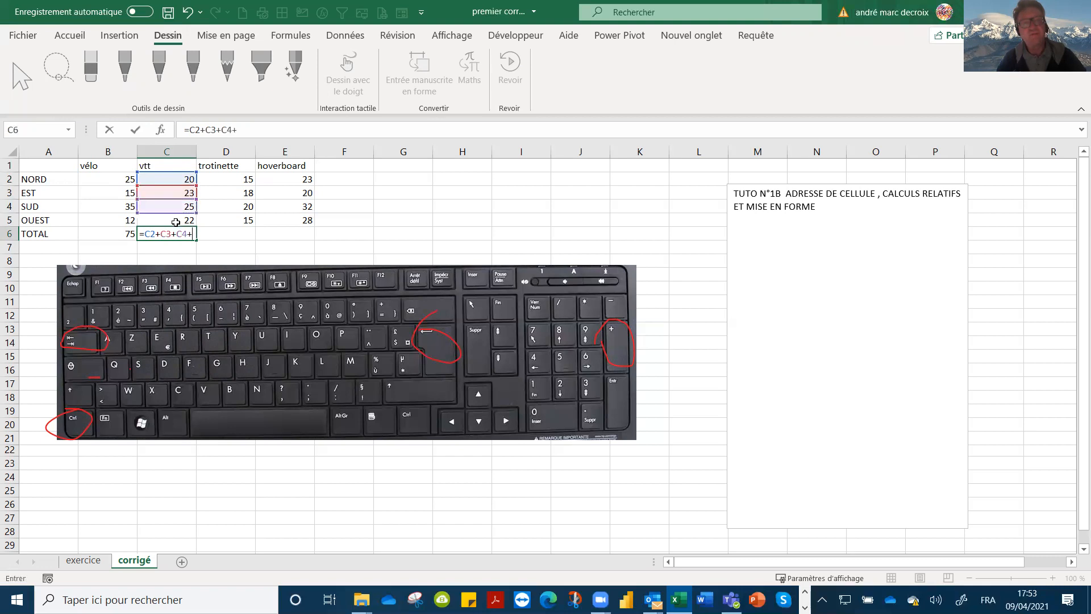
pyautogui.click(175, 222)
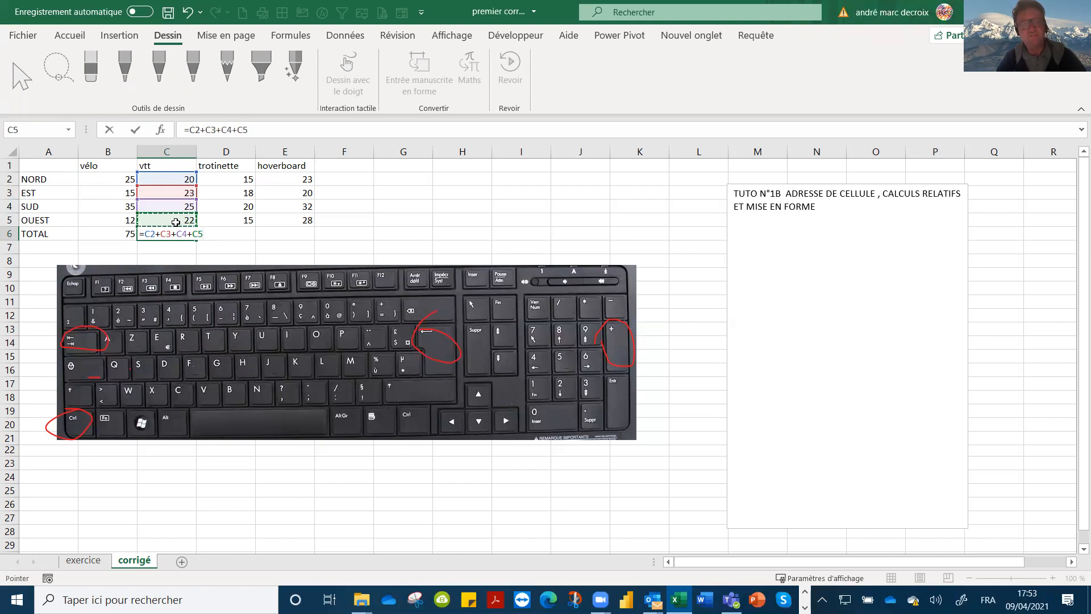
pyautogui.hotkey('ctrl', 'Return')
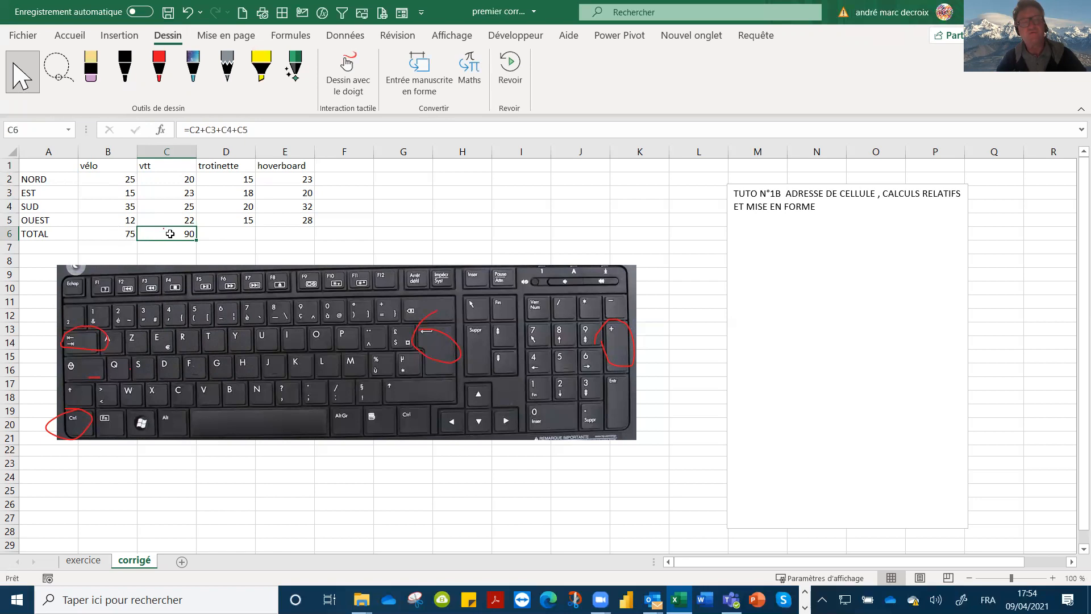
# Examine the cell references in the vtt total formula in C6 and compare them with the trotinette column's cells.
pyautogui.click(215, 233)
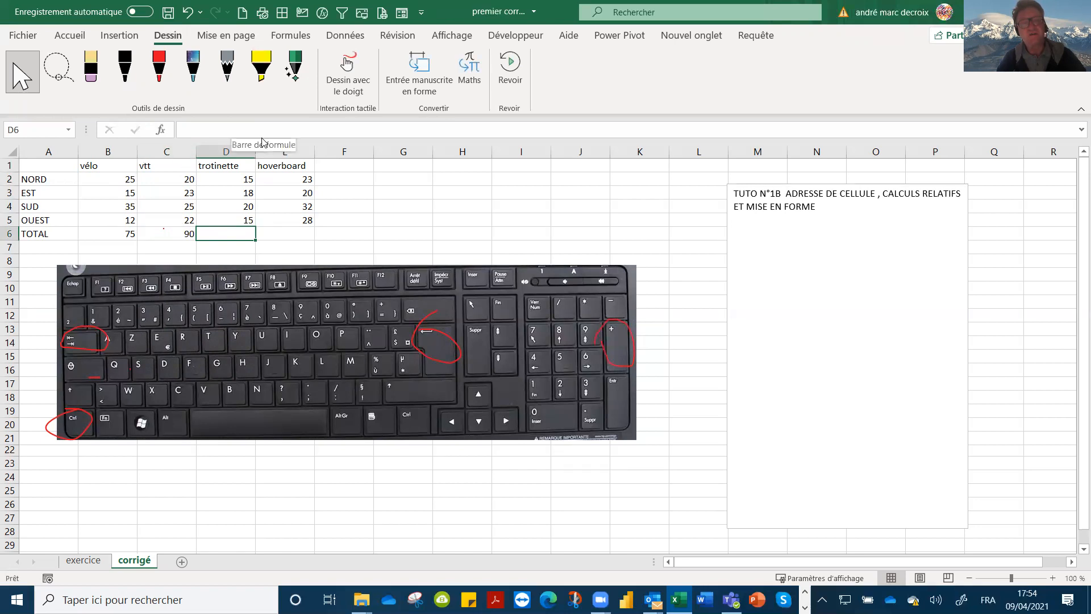
pyautogui.doubleClick(168, 231)
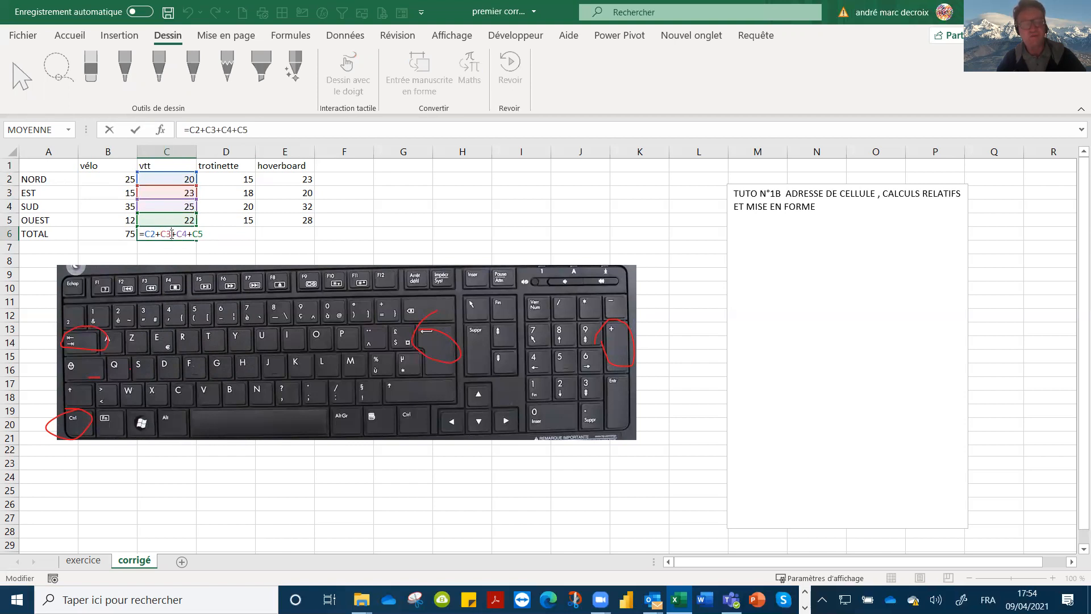
pyautogui.hotkey('ctrl', 'Return')
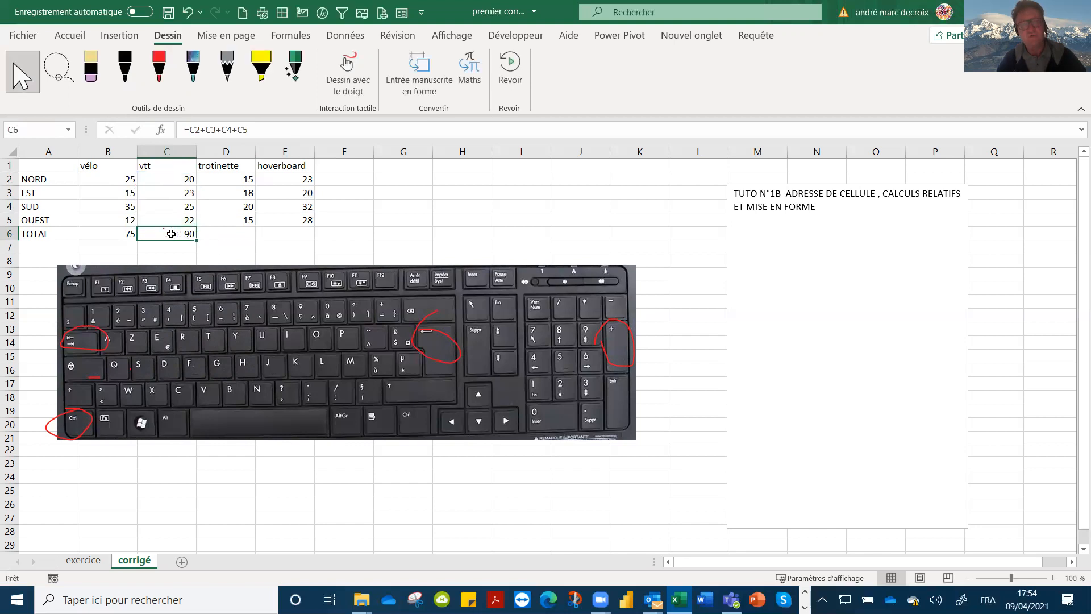
pyautogui.click(228, 183)
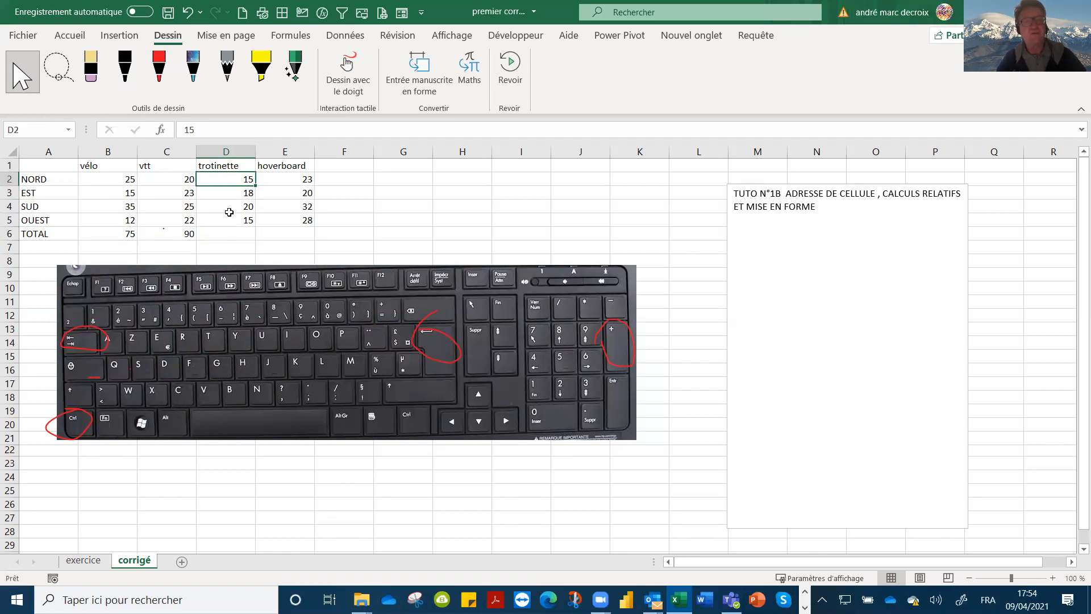
pyautogui.click(173, 235)
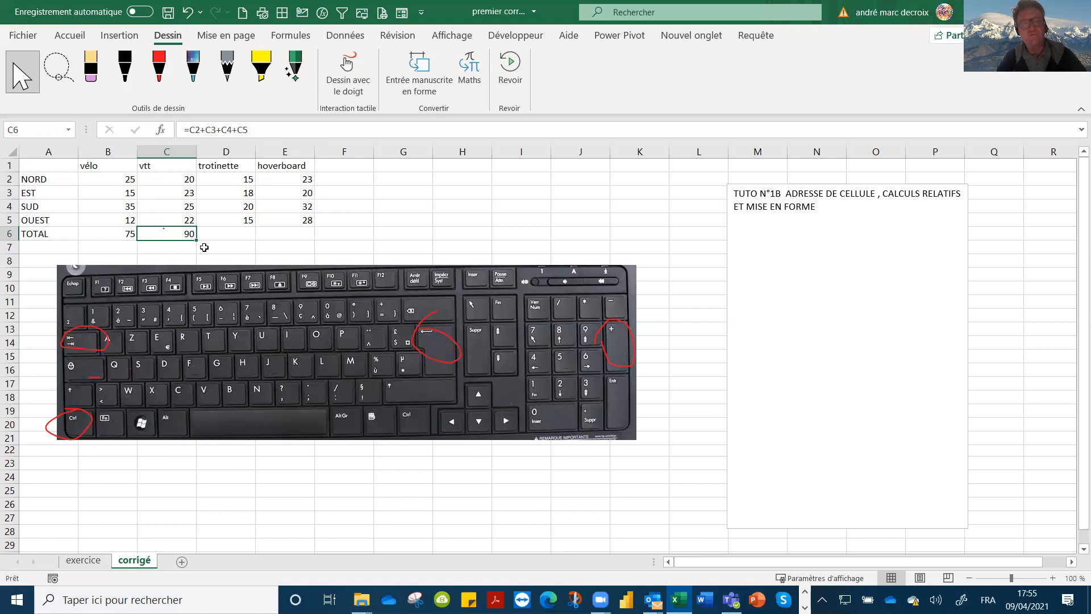
pyautogui.doubleClick(178, 233)
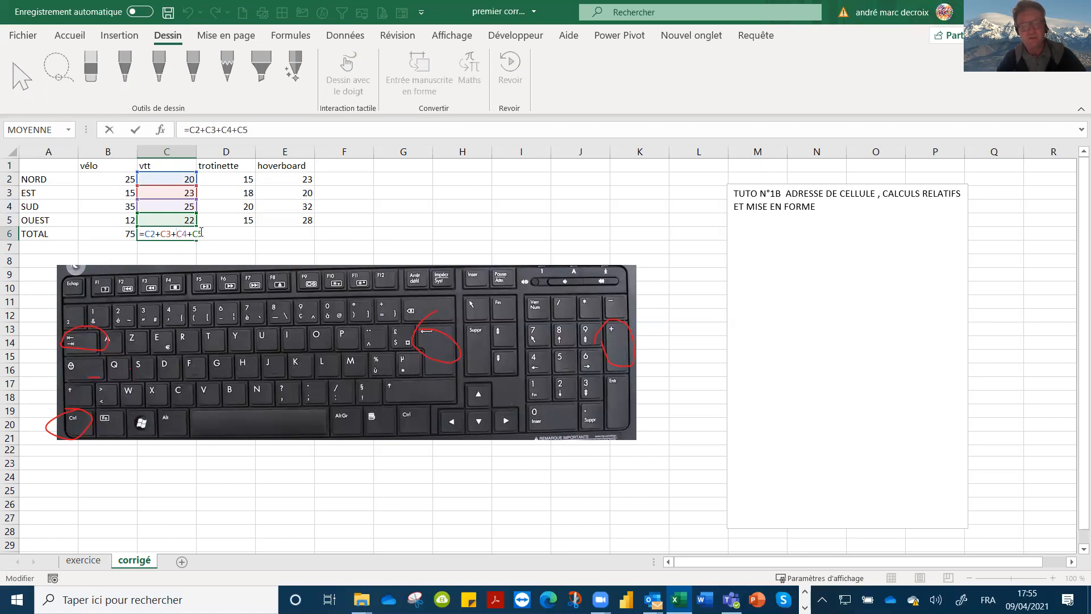
pyautogui.hotkey('ctrl', 'Return')
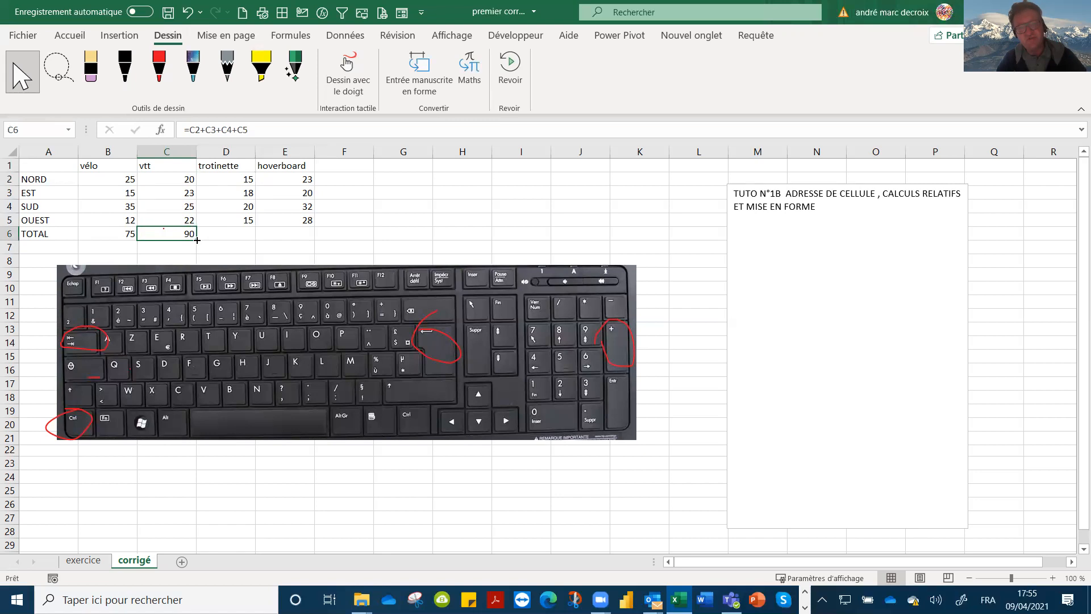
# Fill the vtt total formula from C6 across to D6 and check the cell references in the copy.
pyautogui.moveTo(197, 240); pyautogui.dragTo(253, 240)
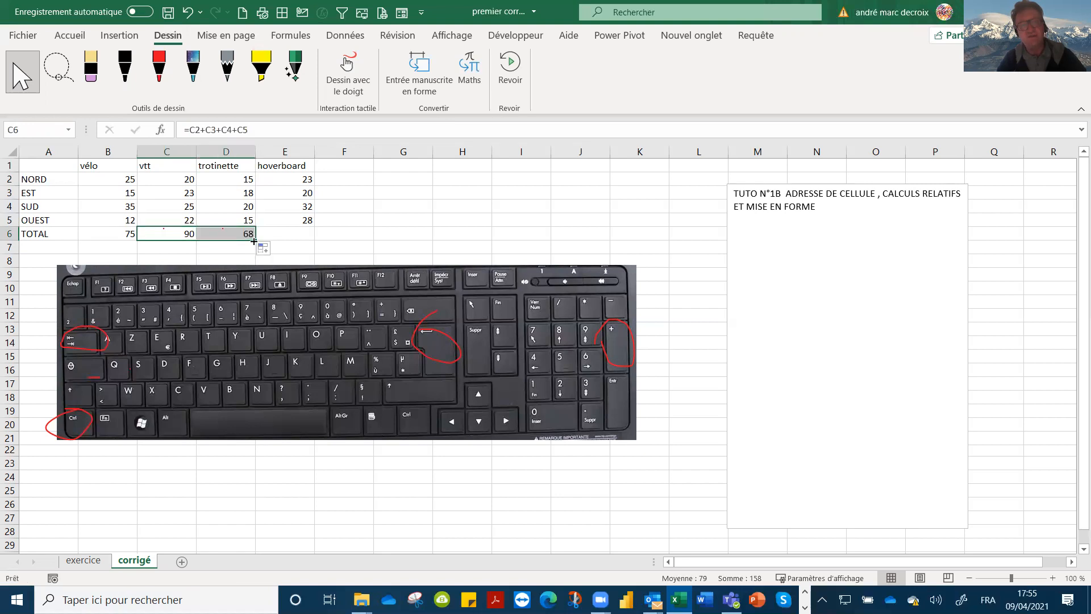
pyautogui.click(233, 233)
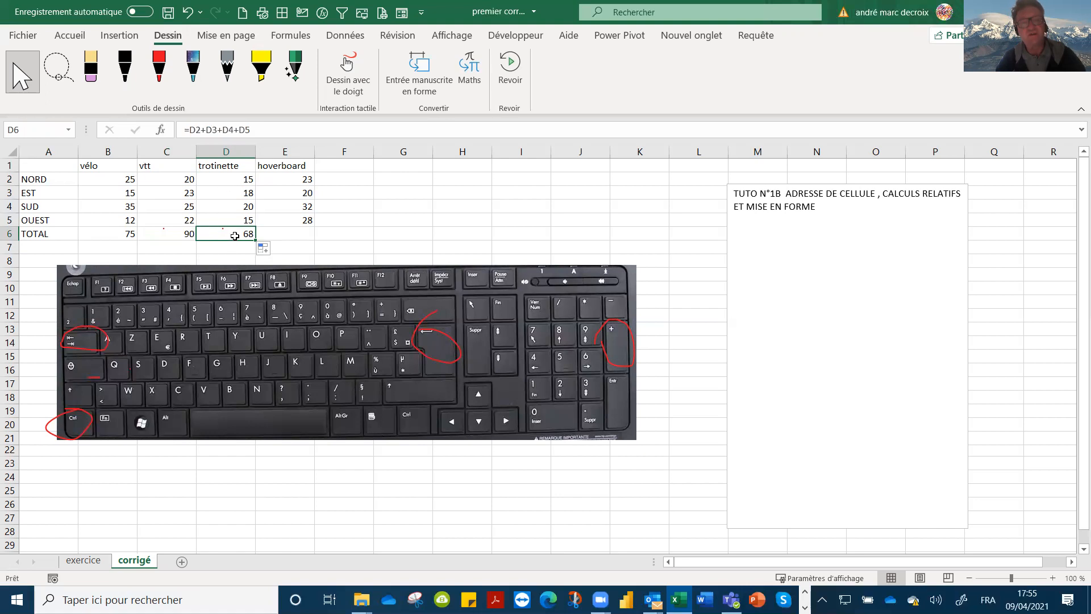
pyautogui.doubleClick(231, 233)
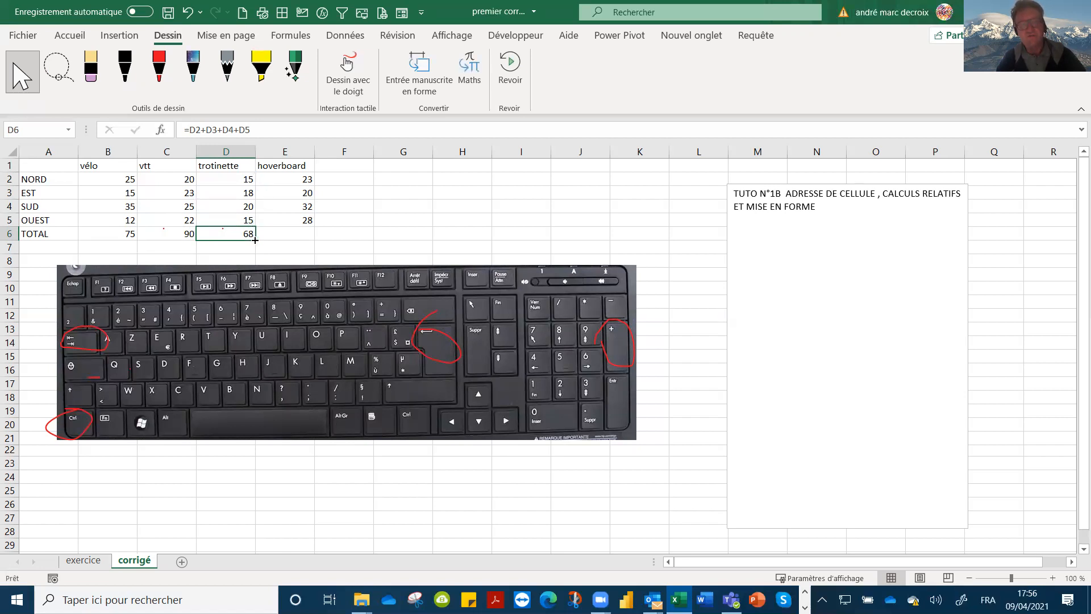
# Fill the trotinette total formula from D6 across to E6 and check the hoverboard formula's cell references.
pyautogui.moveTo(255, 240); pyautogui.dragTo(306, 240)
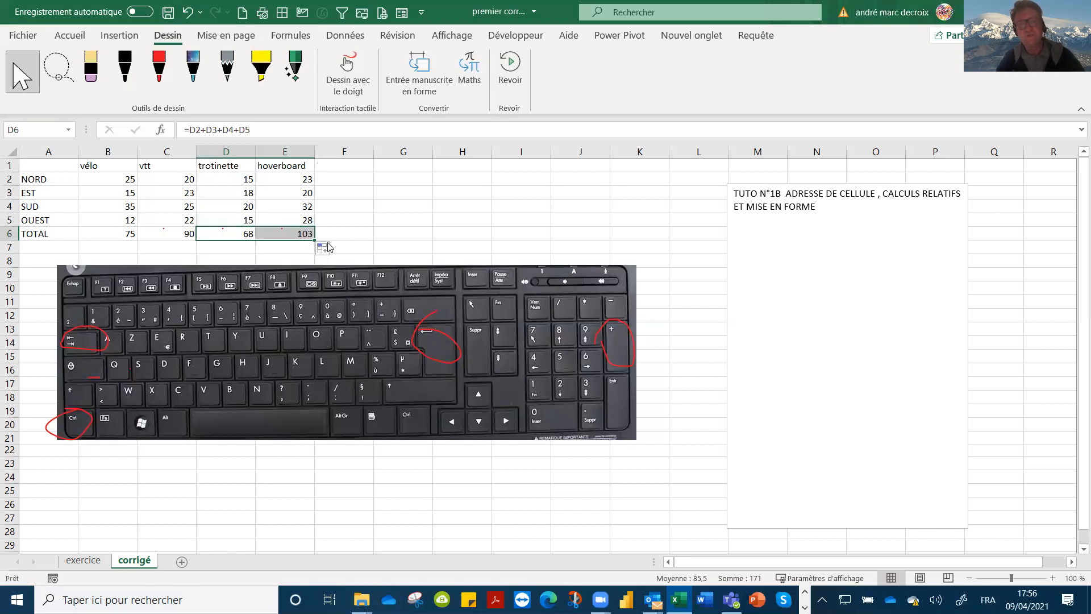
pyautogui.doubleClick(290, 233)
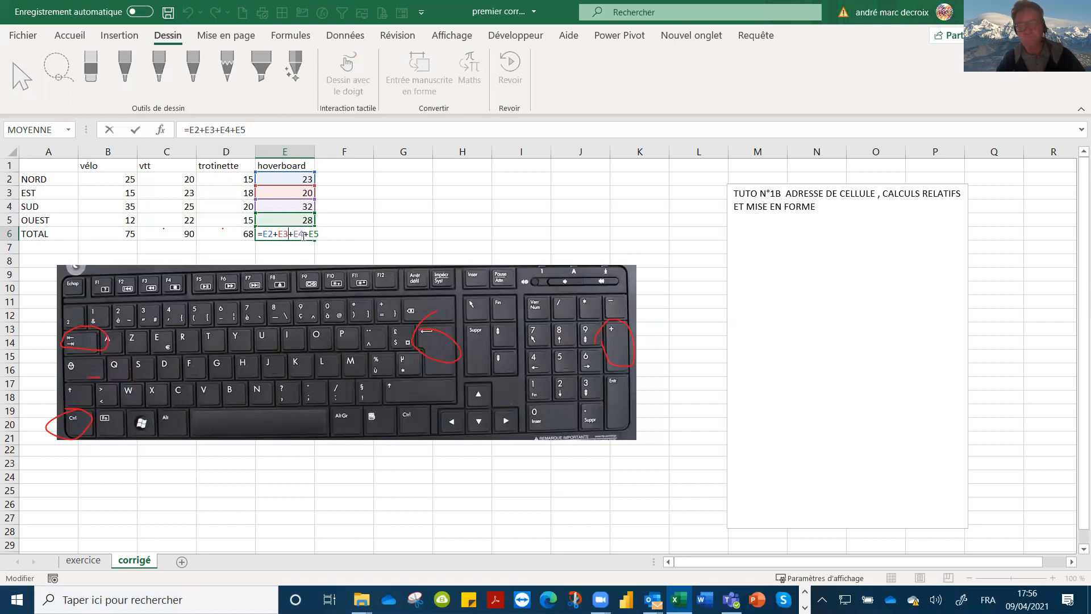
pyautogui.hotkey('ctrl', 'Return')
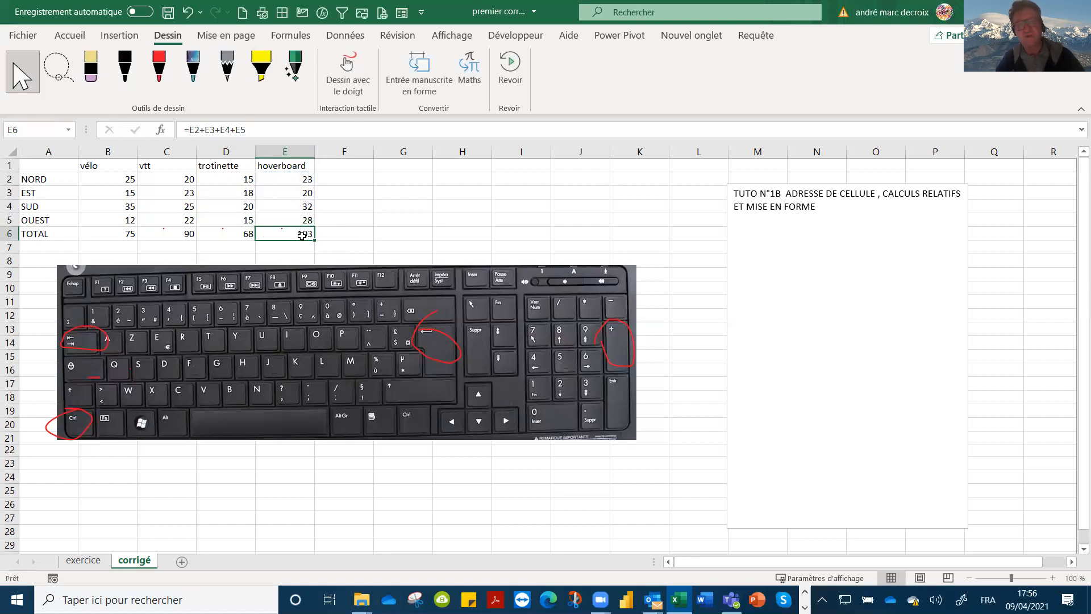
# Add the column header TOTAL in F1, beside hoverboard.
pyautogui.click(328, 167)
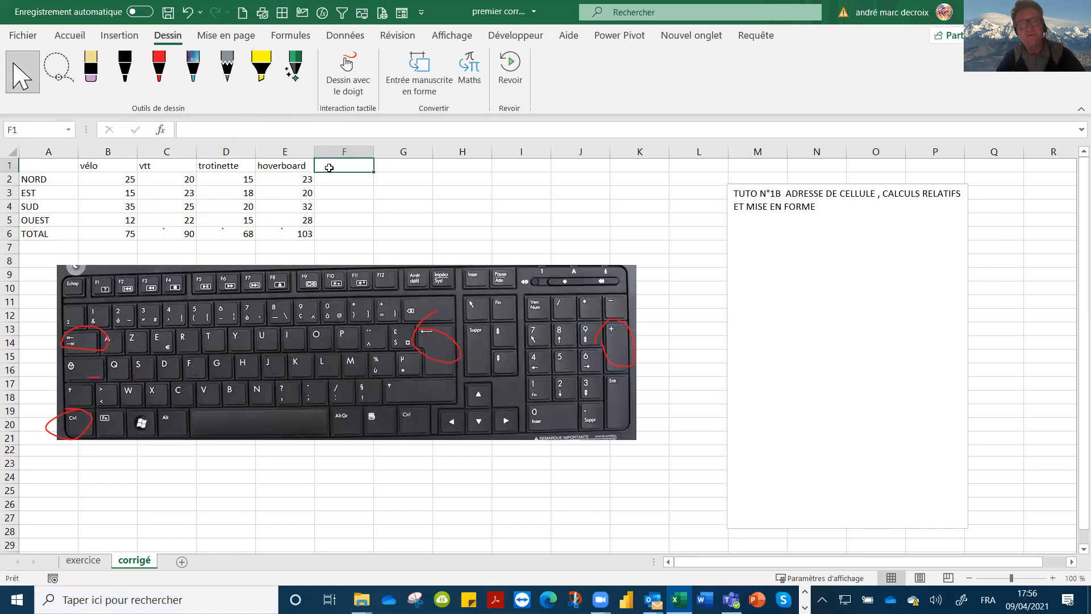
pyautogui.write('TOTAL')
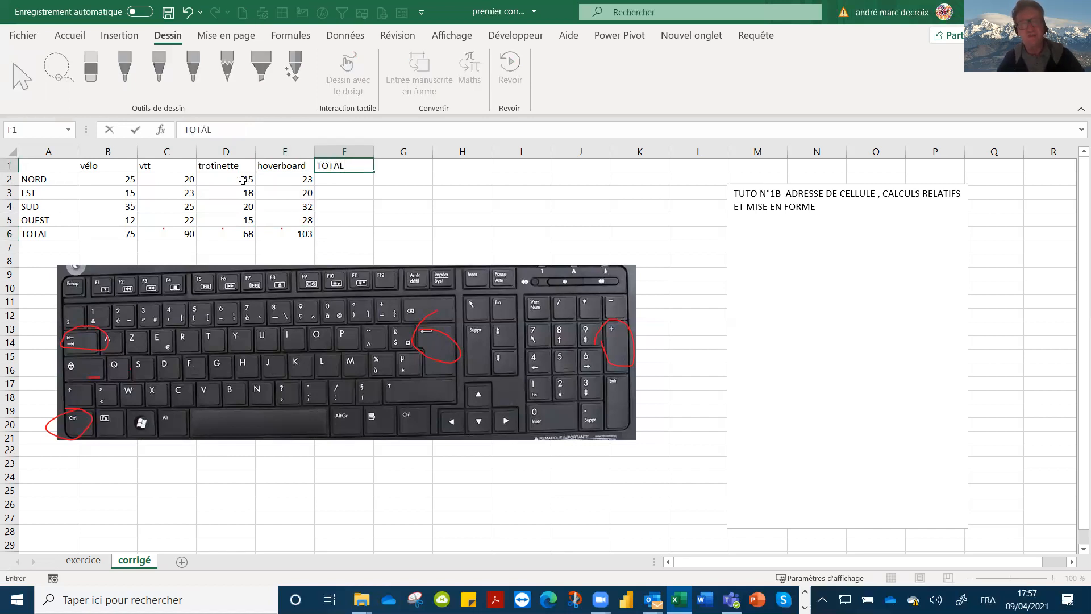
pyautogui.click(331, 180)
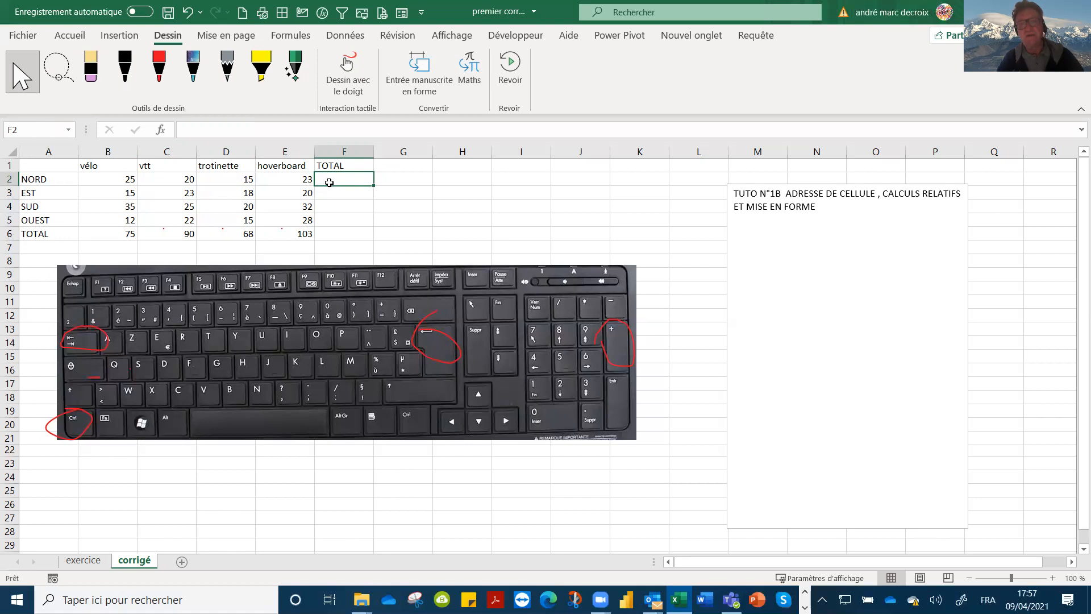
# Insert the automatic sum =SOMME(B2:E2) in F2 as the NORD row total.
pyautogui.click(68, 41)
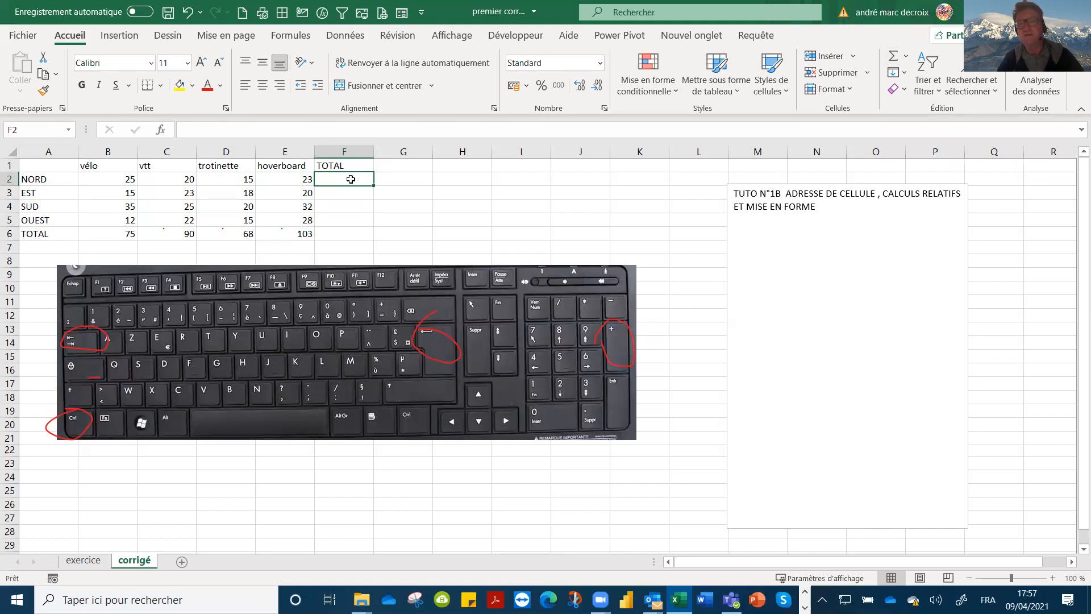
pyautogui.click(894, 61)
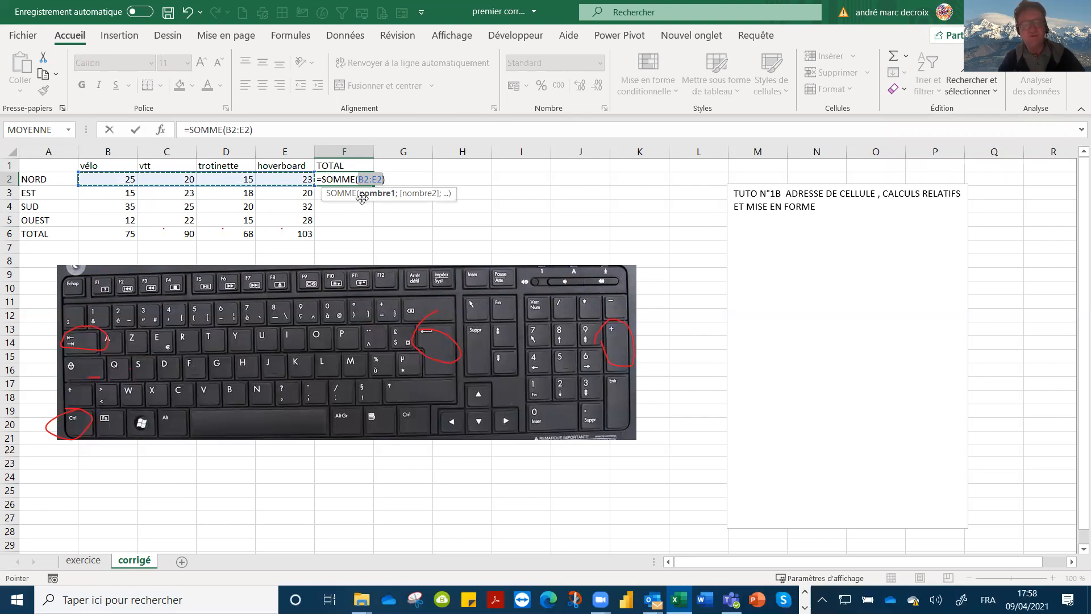
pyautogui.hotkey('ctrl', 'Return')
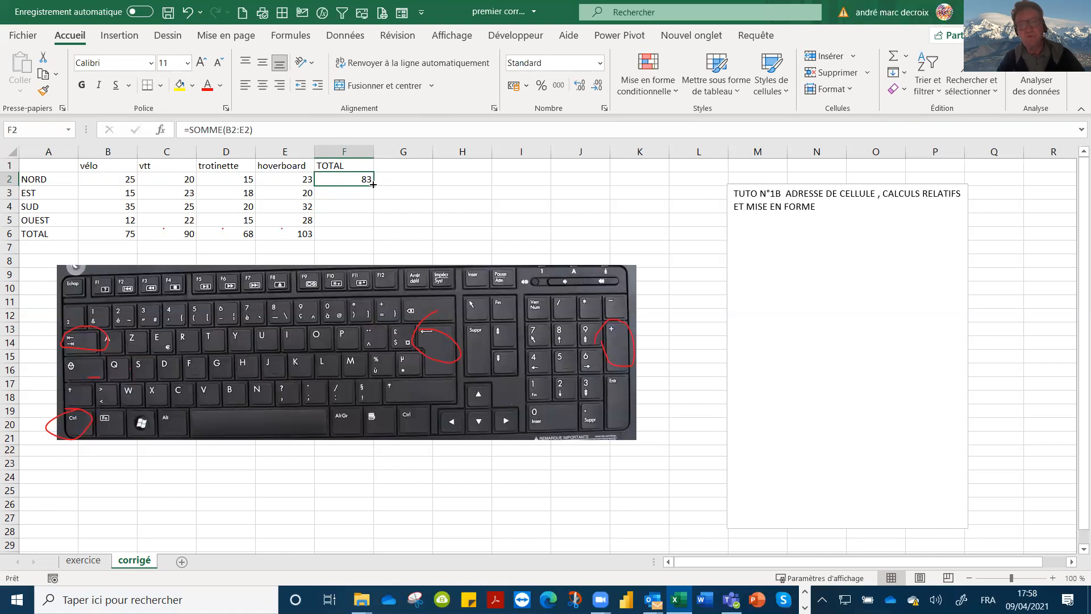
# Fill the NORD row's sum formula from F2 down to F6.
pyautogui.moveTo(373, 184); pyautogui.dragTo(368, 234)
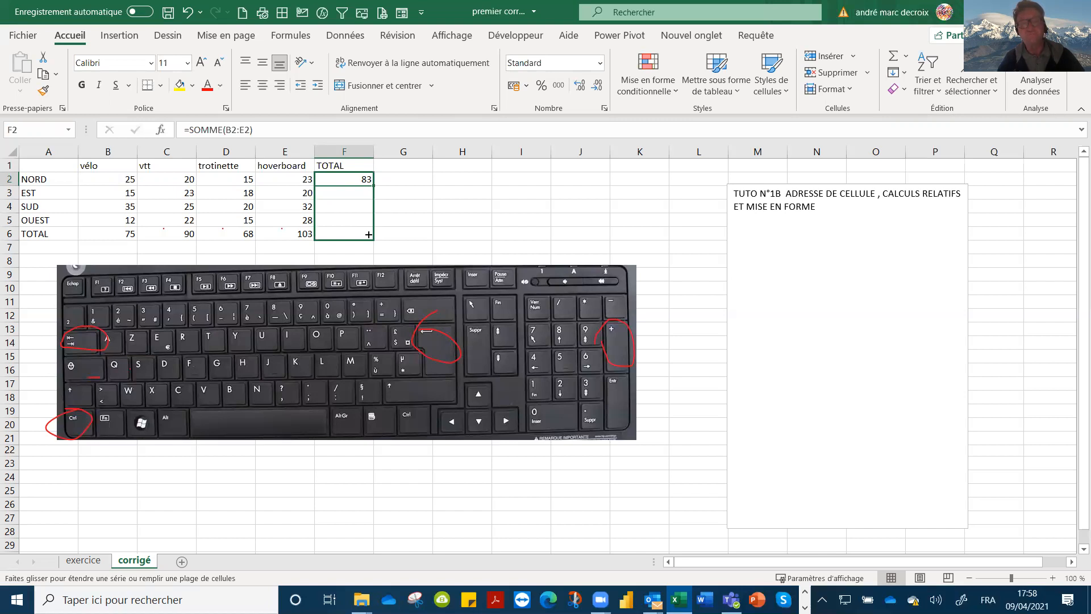
pyautogui.moveTo(368, 234); pyautogui.dragTo(368, 234)
pyautogui.click(404, 229)
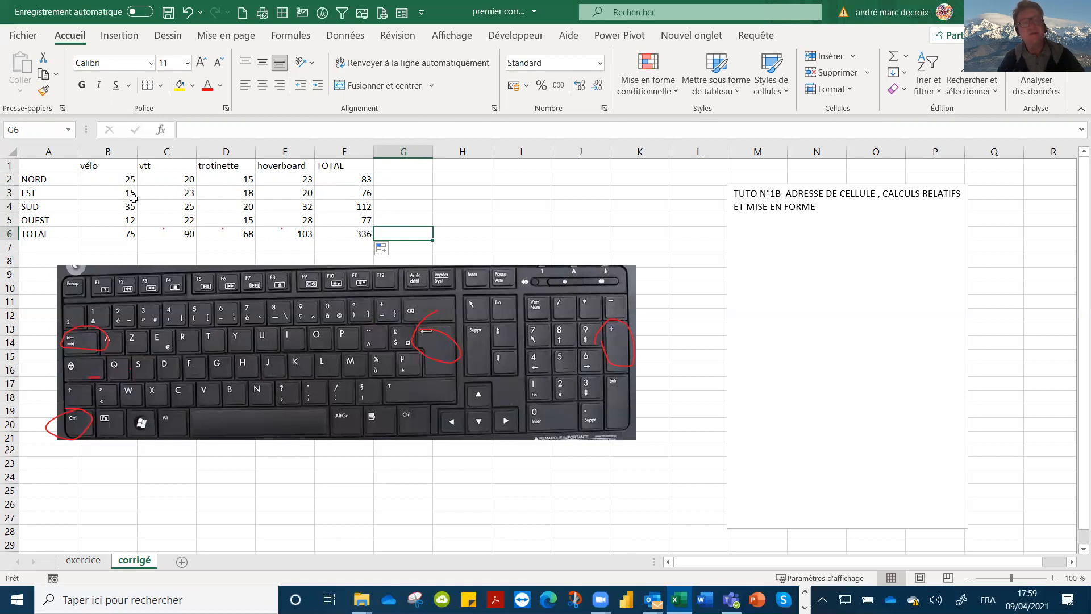
# Apply all borders (Toutes les bordures) to the whole table A1:F6.
pyautogui.click(67, 178)
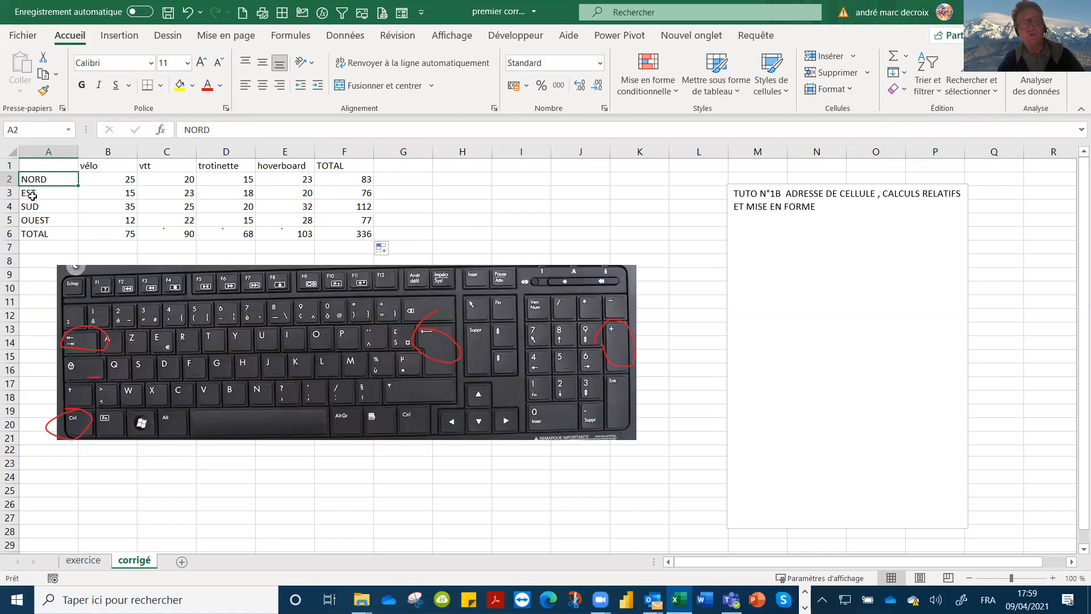
pyautogui.click(104, 196)
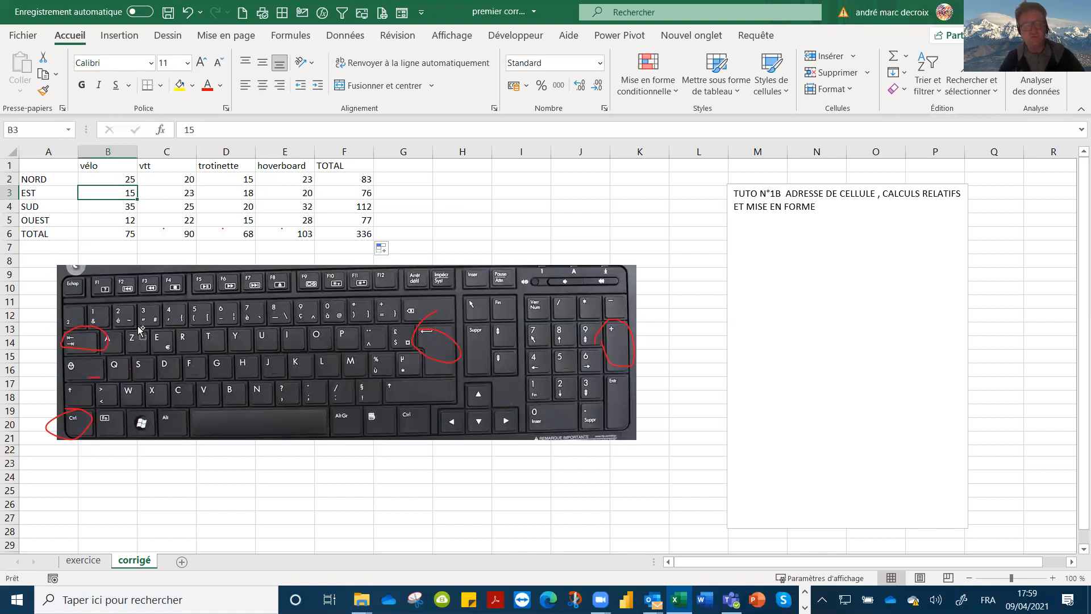
pyautogui.hotkey('ctrl', 'a')
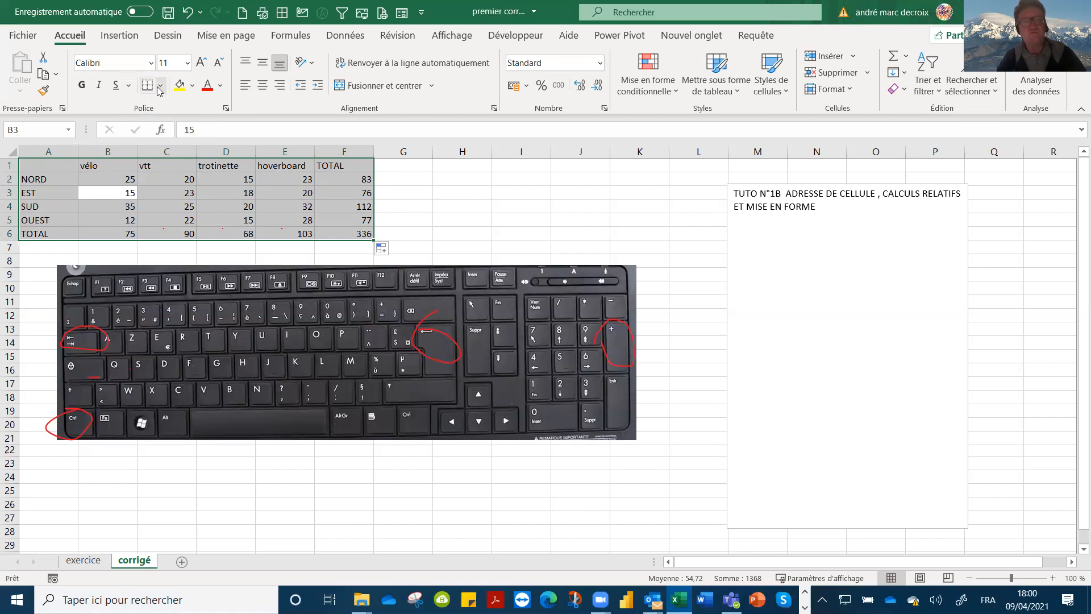
pyautogui.click(159, 86)
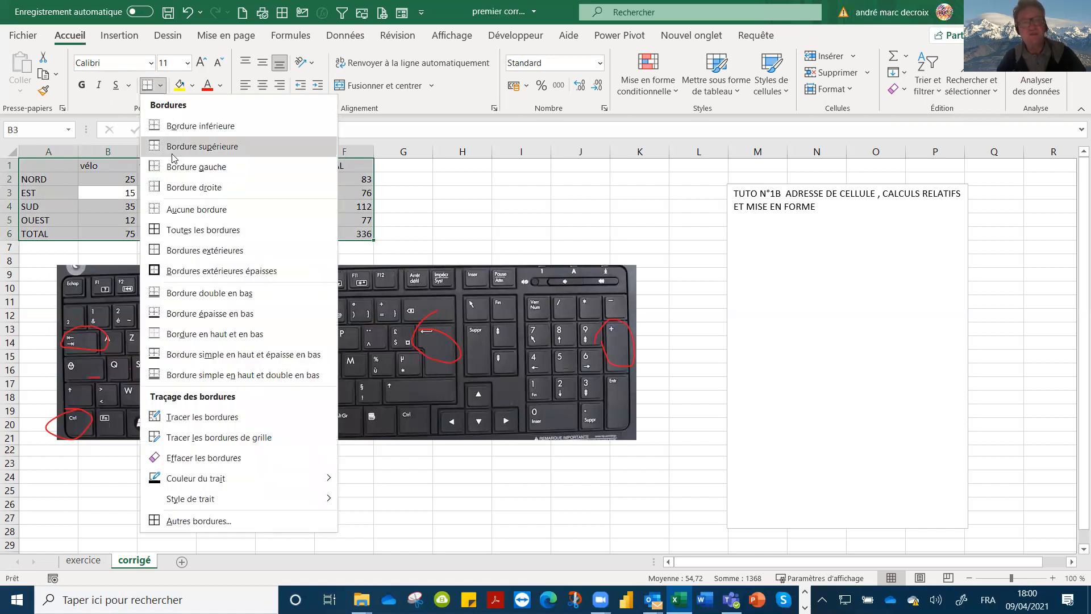
pyautogui.click(183, 233)
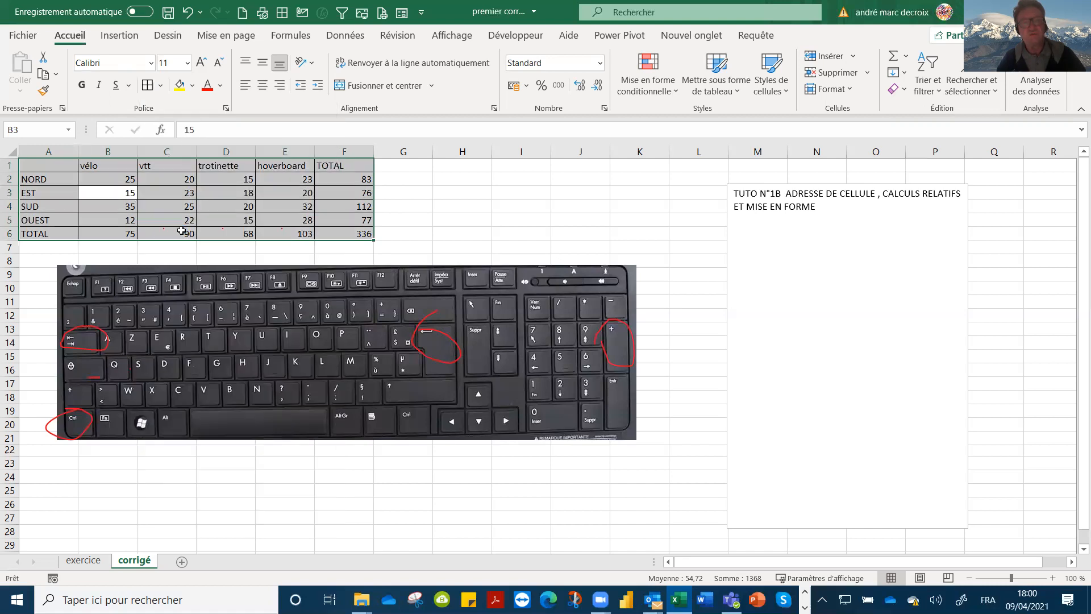
pyautogui.click(415, 205)
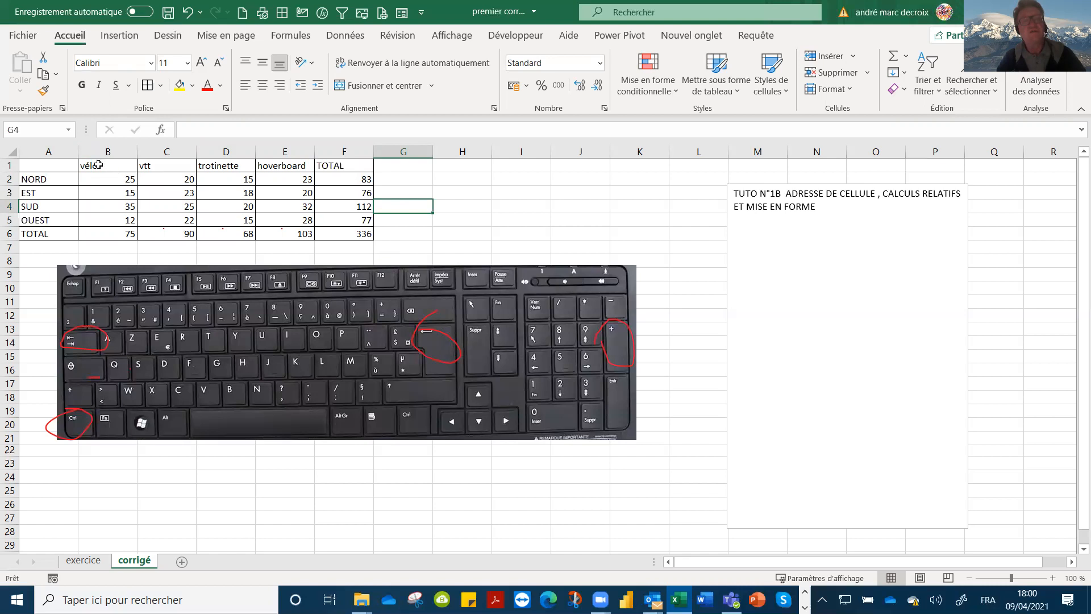
# Fill the column headers B1:F1 with light green.
pyautogui.moveTo(98, 165); pyautogui.dragTo(350, 169)
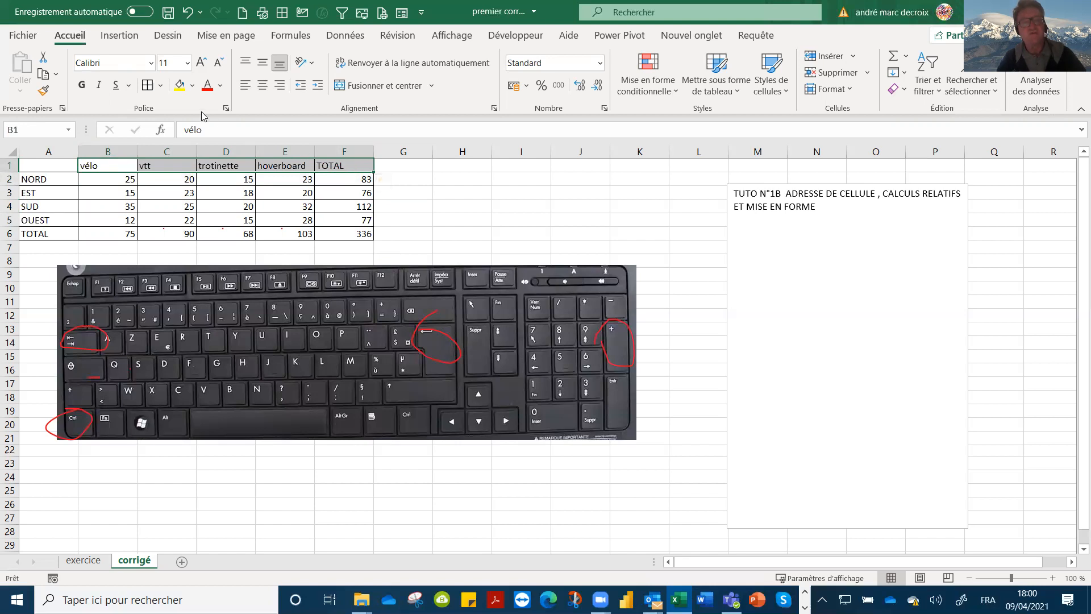
pyautogui.click(193, 86)
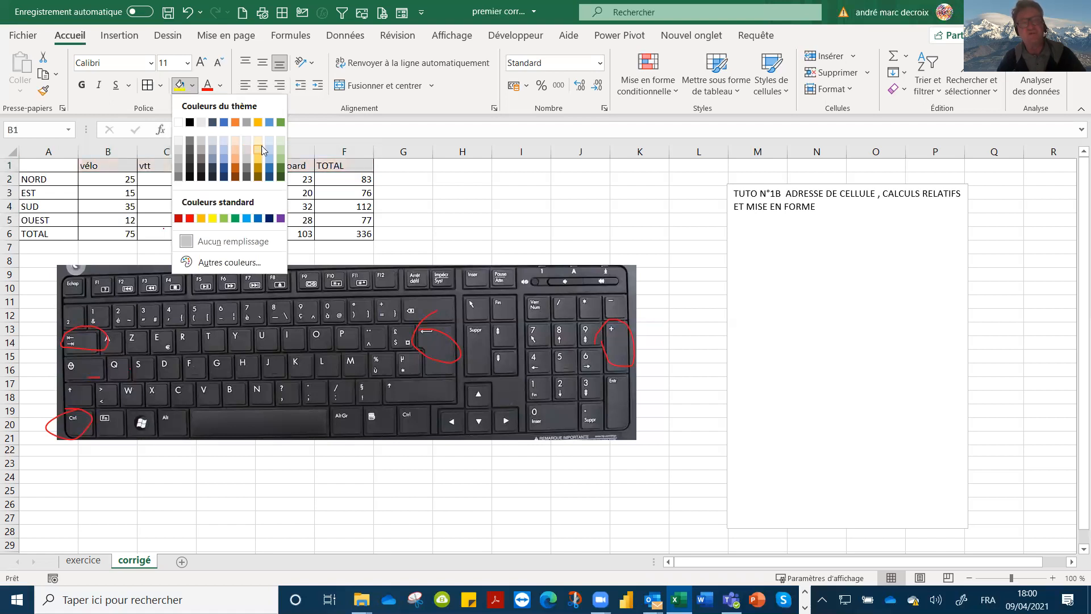
pyautogui.click(281, 151)
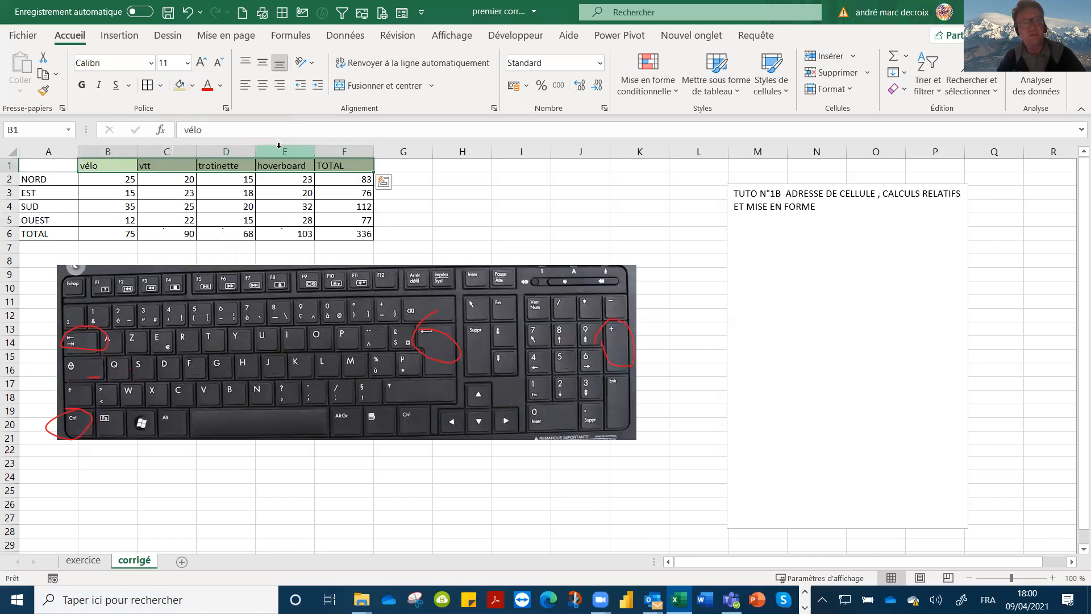
# Fill the row labels A2:A6, from NORD to TOTAL, with light orange.
pyautogui.moveTo(38, 181); pyautogui.dragTo(32, 229)
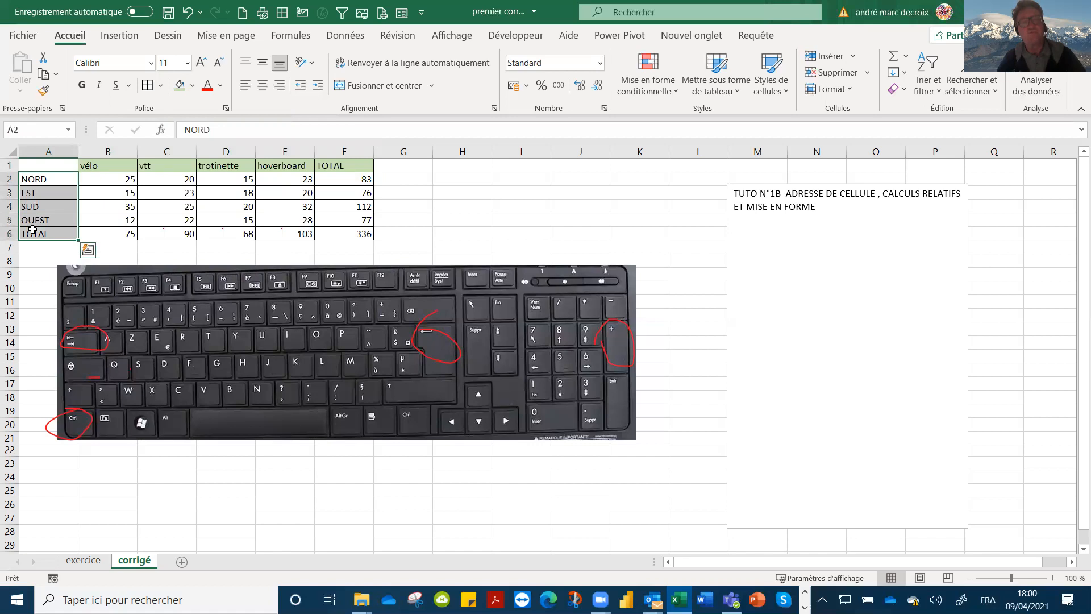
pyautogui.click(193, 87)
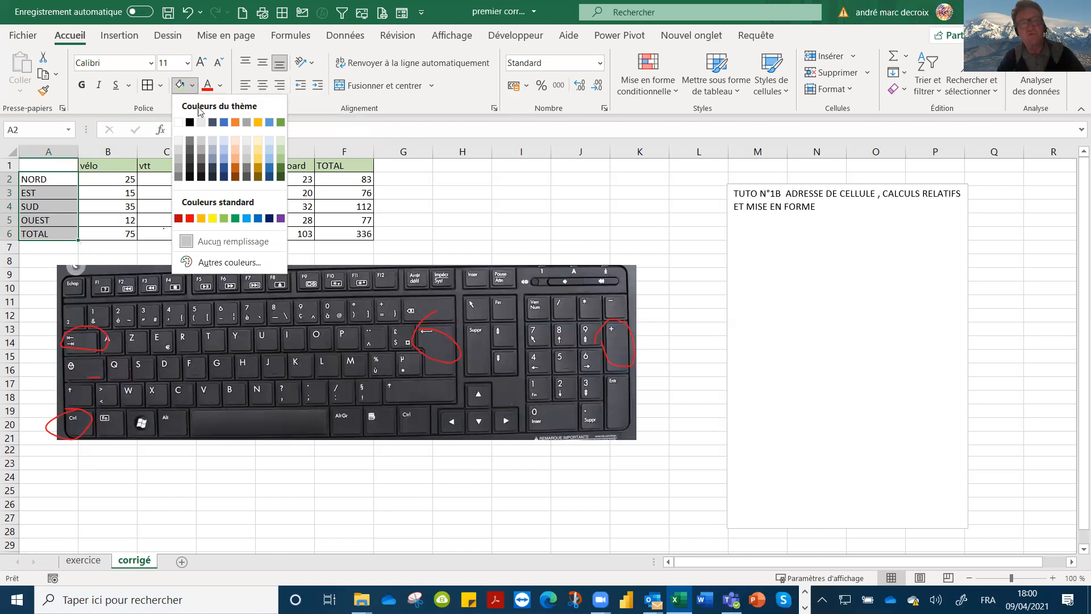
pyautogui.click(235, 152)
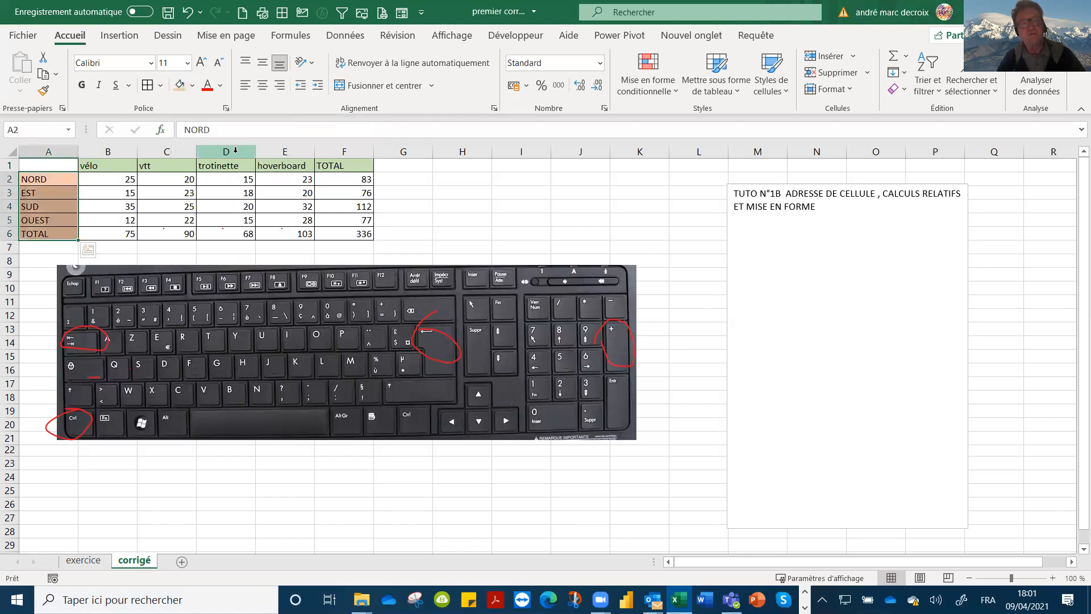